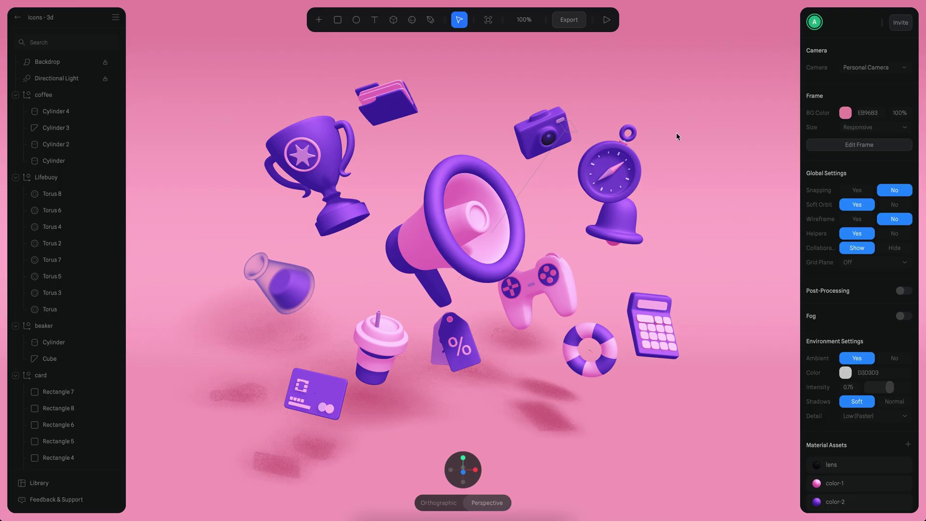
# Step: Examine the finished 3D icons scene from several angles and distances
pyautogui.moveTo(696, 254)
pyautogui.keyDown('alt'); pyautogui.mouseDown()
pyautogui.moveTo(684, 259)
pyautogui.moveTo(690, 249)
pyautogui.moveTo(699, 262)
pyautogui.moveTo(699, 252)
pyautogui.moveTo(688, 254)
pyautogui.moveTo(696, 249)
pyautogui.mouseUp(); pyautogui.keyUp('alt')
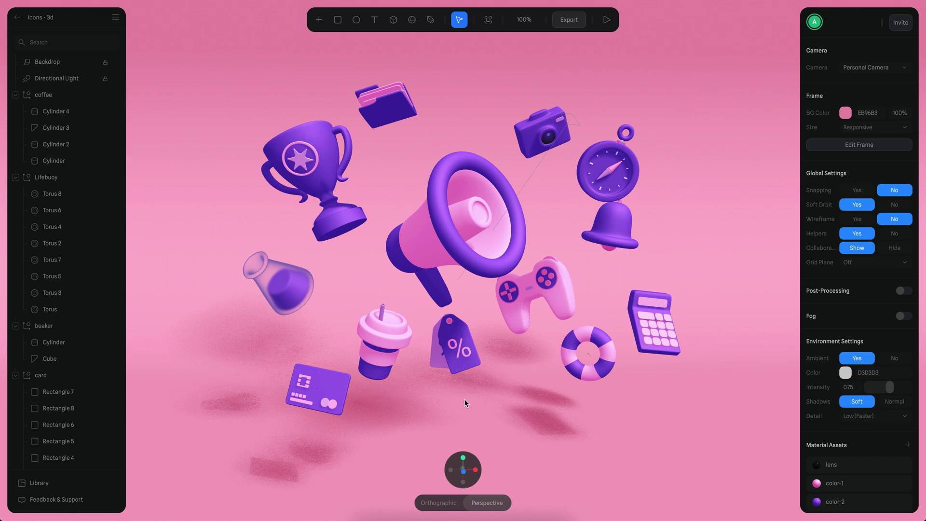
pyautogui.scroll(-4, 463, 386)
pyautogui.keyDown('alt'); pyautogui.moveTo(461, 372); pyautogui.dragTo(407, 326); pyautogui.keyUp('alt')
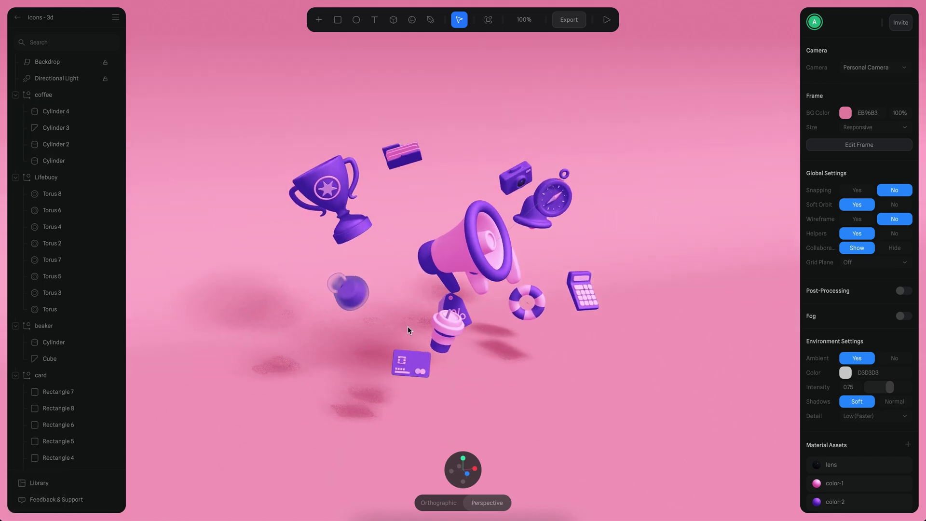
pyautogui.keyDown('alt'); pyautogui.moveTo(506, 358); pyautogui.dragTo(500, 369); pyautogui.keyUp('alt')
pyautogui.scroll(5, 511, 366)
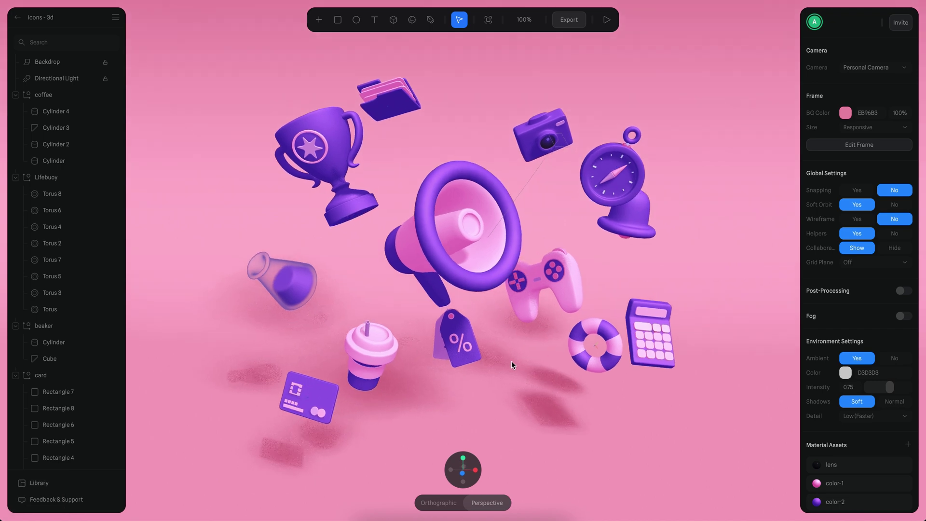
pyautogui.click(319, 19)
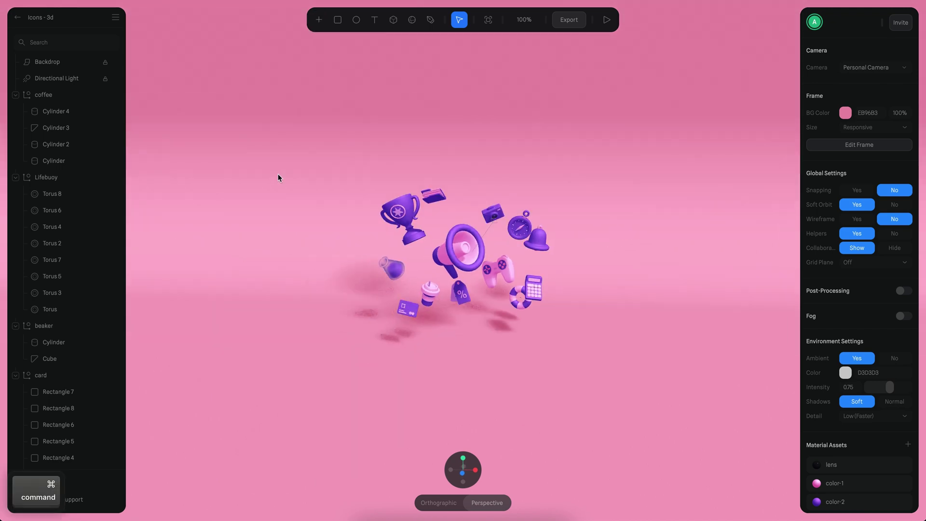
pyautogui.keyDown('alt'); pyautogui.moveTo(372, 157); pyautogui.dragTo(361, 158); pyautogui.keyUp('alt')
pyautogui.keyDown('super'); pyautogui.scroll(-5, 358, 160); pyautogui.keyUp('super')
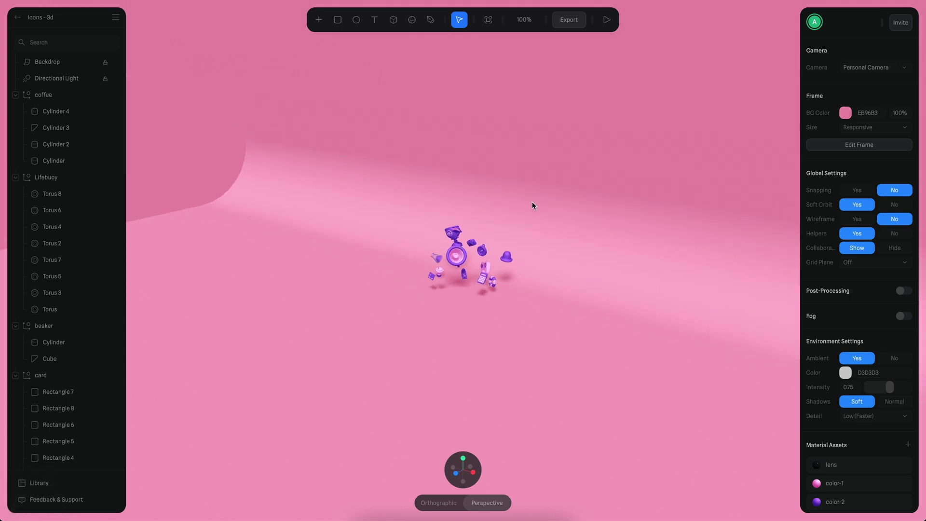
pyautogui.keyDown('alt'); pyautogui.moveTo(538, 309); pyautogui.dragTo(593, 300); pyautogui.keyUp('alt')
pyautogui.keyDown('super'); pyautogui.scroll(5, 591, 315); pyautogui.keyUp('super')
pyautogui.scroll(3, 596, 300)
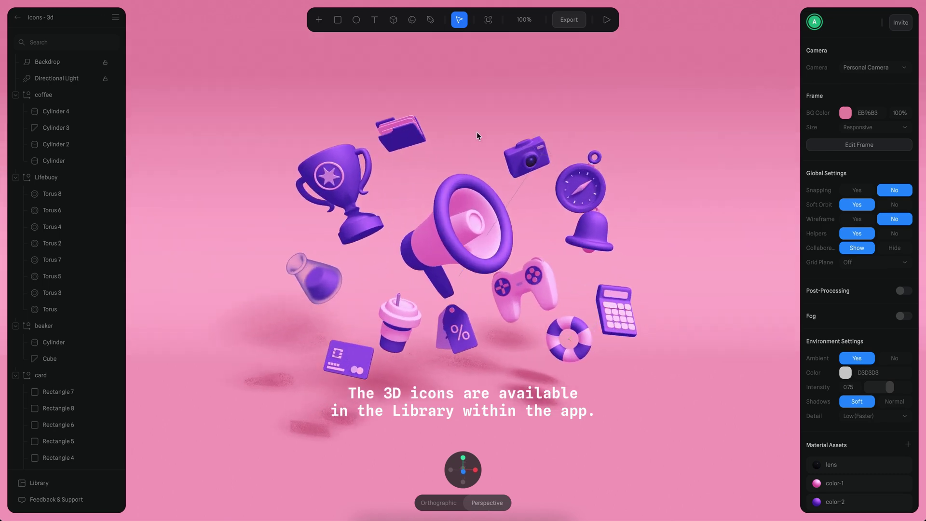
pyautogui.scroll(3, 687, 230)
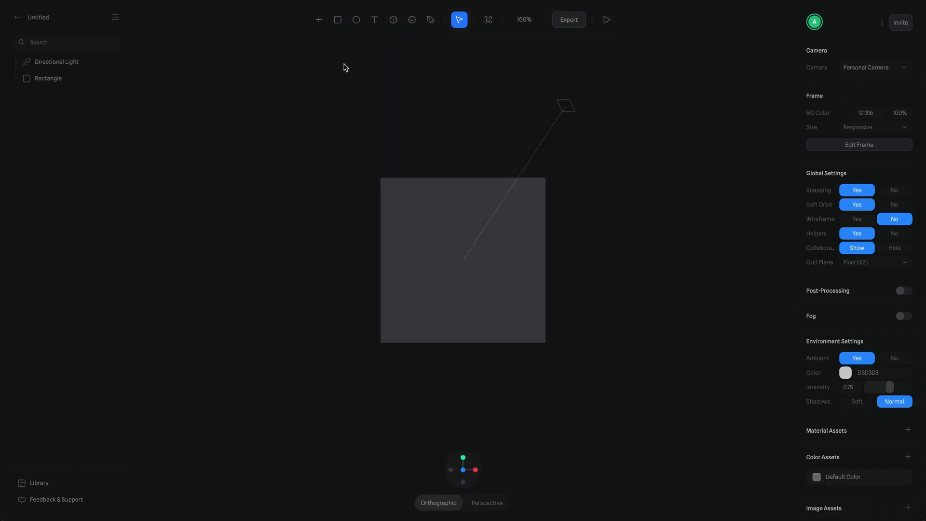
# Step: Delete the default rectangle from the new untitled scene
pyautogui.click(514, 207)
pyautogui.click(440, 200)
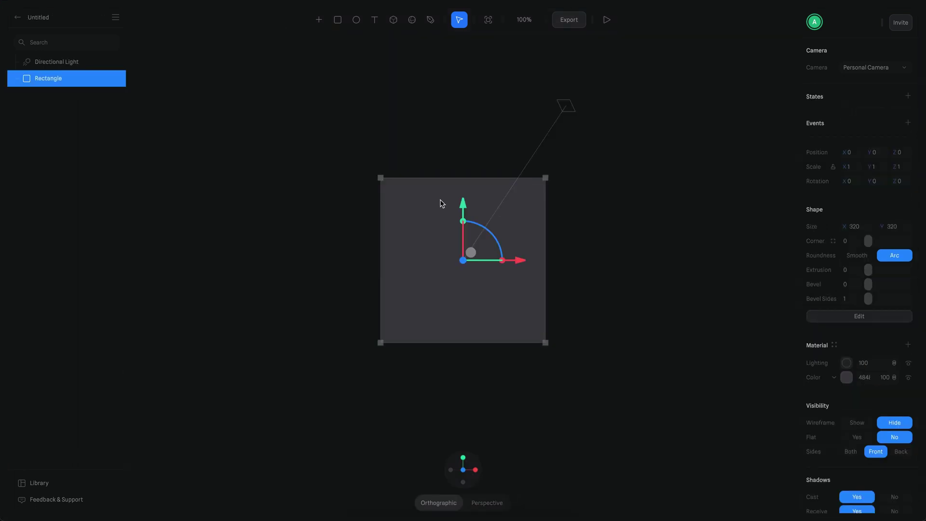
pyautogui.press('Delete')
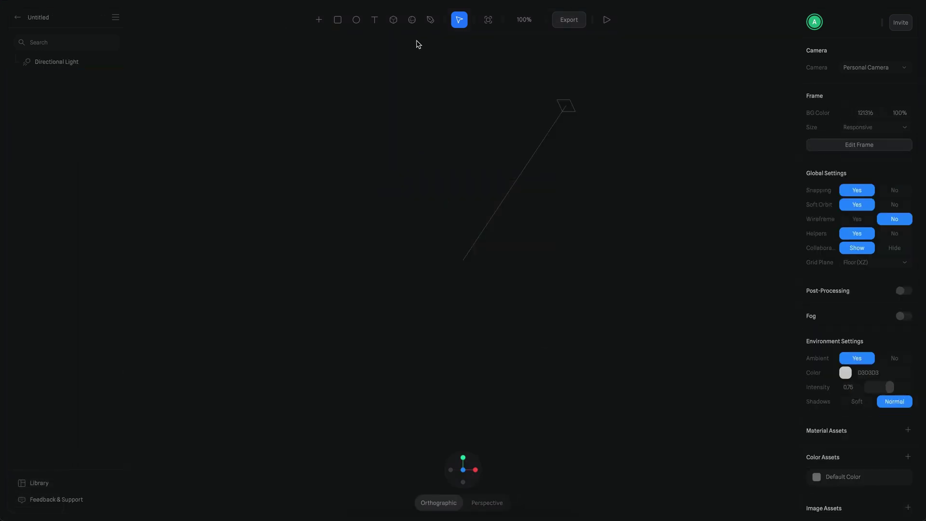
# Step: Draw a sphere about 240 units across in the upper middle of the scene and turn snapping off
pyautogui.moveTo(401, 96)
pyautogui.keyDown('shift'); pyautogui.mouseDown()
pyautogui.moveTo(490, 196)
pyautogui.moveTo(474, 198)
pyautogui.moveTo(478, 231)
pyautogui.mouseUp(); pyautogui.keyUp('shift')
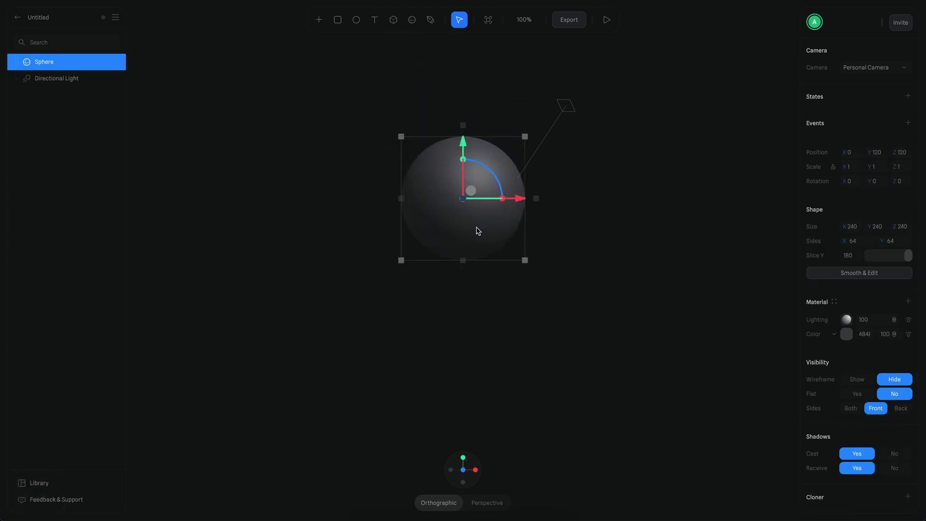
pyautogui.click(636, 252)
pyautogui.click(894, 191)
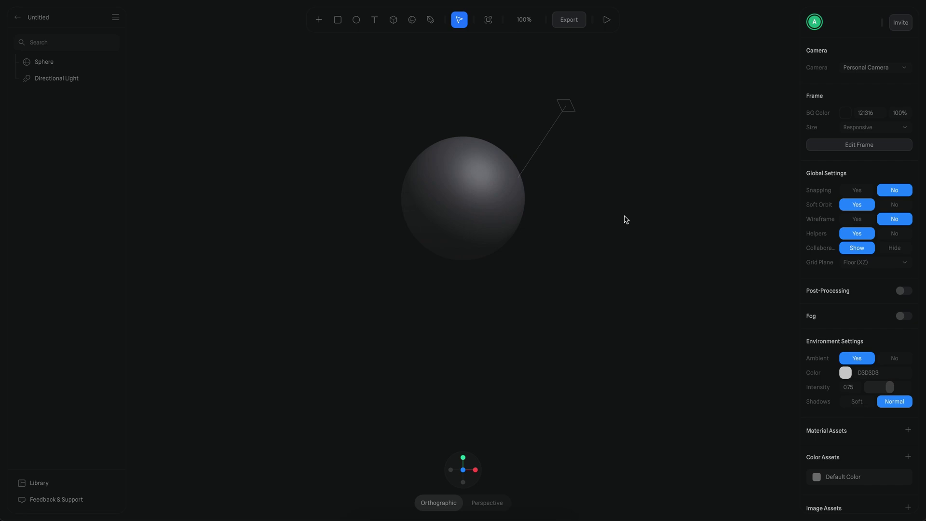
# Step: Add a backdrop about 626 wide and 593 high around the sphere
pyautogui.press('alt')
pyautogui.click(319, 19)
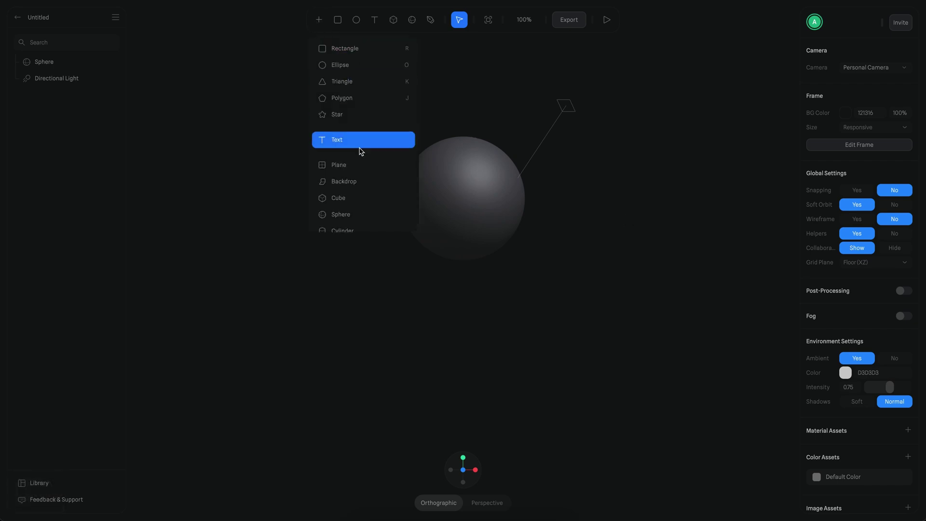
pyautogui.click(345, 182)
pyautogui.moveTo(302, 48); pyautogui.dragTo(625, 354)
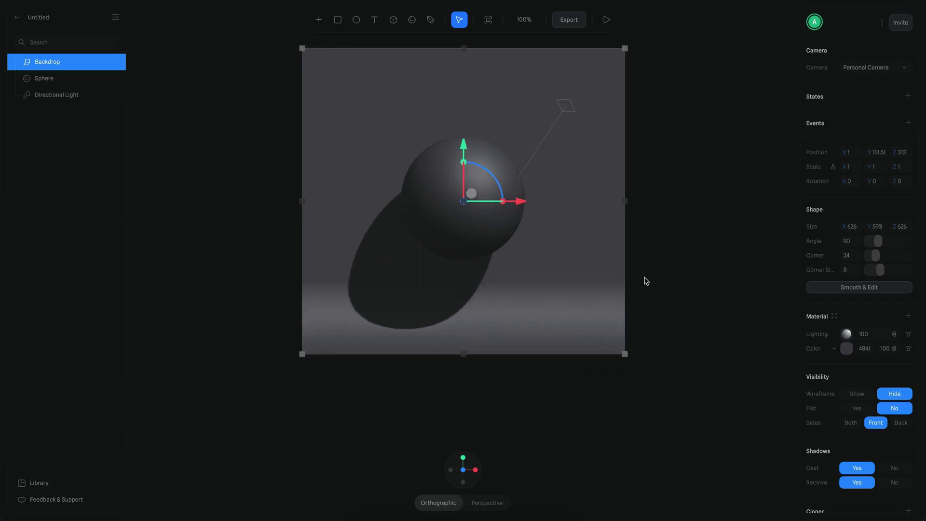
# Step: Move the backdrop along the Z axis to about 67.5 so its floor runs beneath the sphere
pyautogui.keyDown('super'); pyautogui.scroll(-4, 666, 322); pyautogui.keyUp('super')
pyautogui.keyDown('alt'); pyautogui.moveTo(667, 323); pyautogui.dragTo(582, 310); pyautogui.keyUp('alt')
pyautogui.keyDown('super'); pyautogui.scroll(-3, 581, 310); pyautogui.keyUp('super')
pyautogui.moveTo(340, 285); pyautogui.dragTo(409, 272)
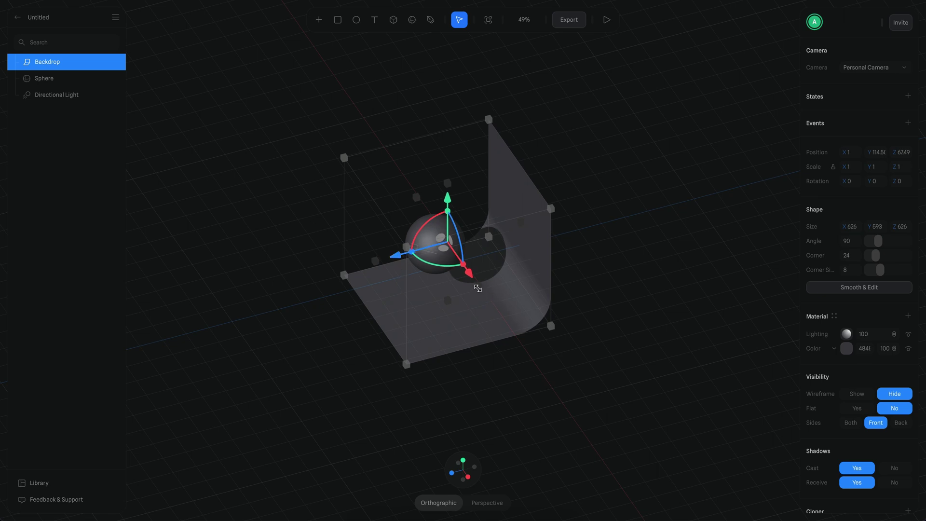
# Step: Enlarge the backdrop to about 2988 wide, 897 high and 1770 deep, keeping its floor below the sphere
pyautogui.keyDown('alt'); pyautogui.moveTo(478, 288); pyautogui.dragTo(596, 455); pyautogui.keyUp('alt')
pyautogui.keyDown('alt'); pyautogui.moveTo(375, 260); pyautogui.dragTo(241, 290); pyautogui.keyUp('alt')
pyautogui.keyDown('super'); pyautogui.scroll(-4, 523, 261); pyautogui.keyUp('super')
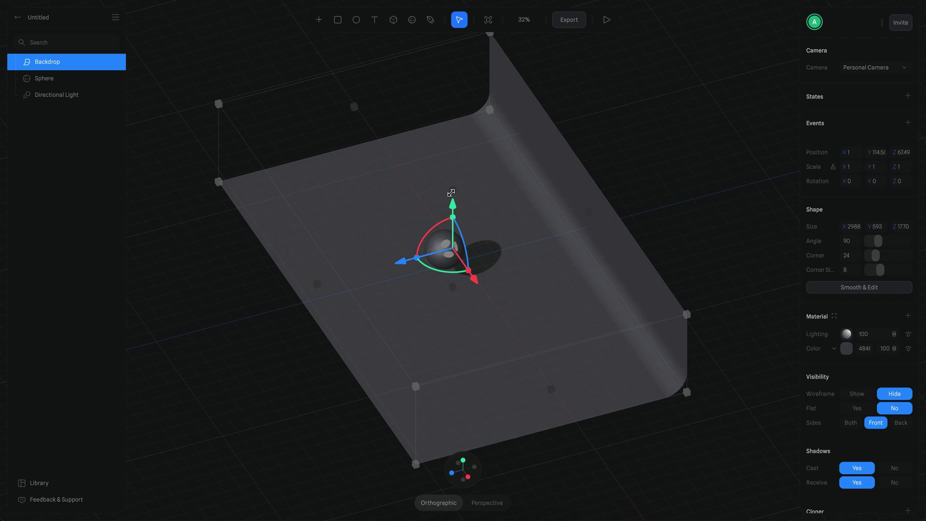
pyautogui.moveTo(453, 190); pyautogui.dragTo(452, 178)
pyautogui.keyDown('alt'); pyautogui.moveTo(537, 285); pyautogui.dragTo(552, 271); pyautogui.keyUp('alt')
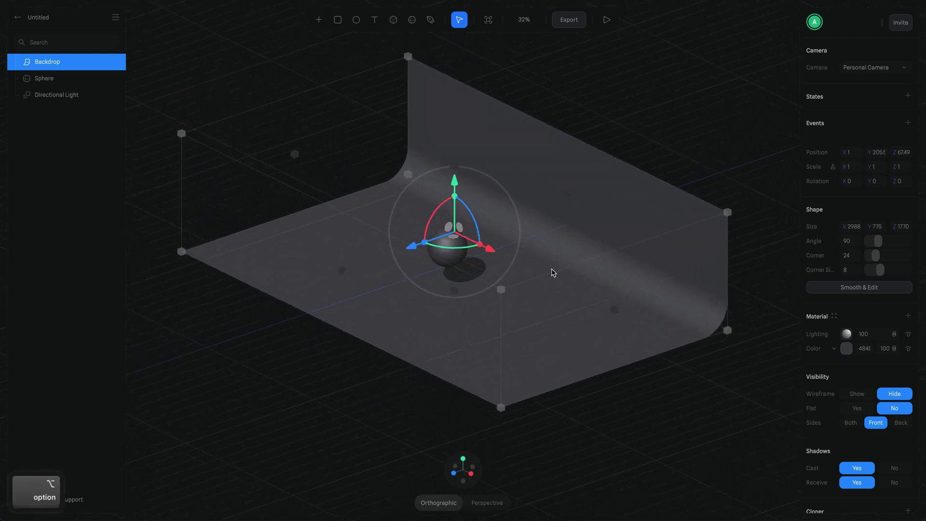
pyautogui.moveTo(455, 167); pyautogui.dragTo(453, 149)
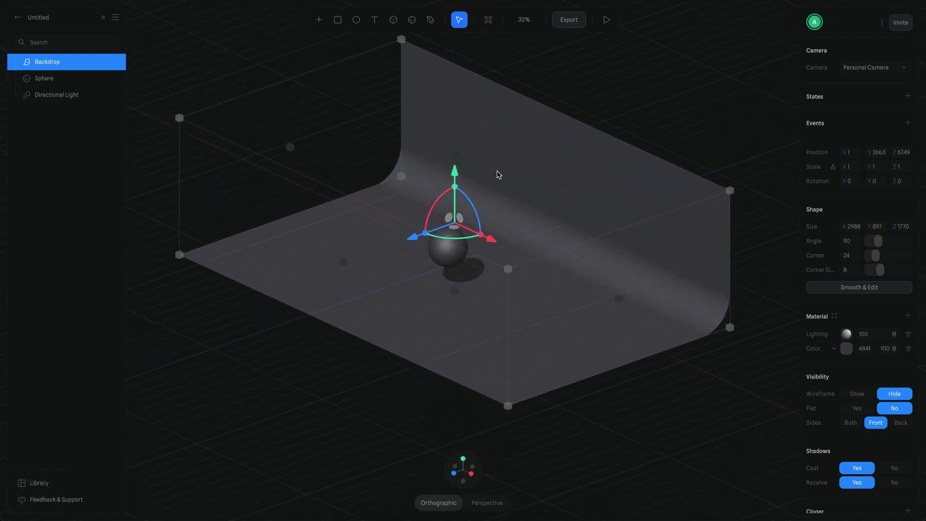
# Step: Round the backdrop's corner to 57 and shift the backdrop along the Z axis to about 373
pyautogui.keyDown('alt'); pyautogui.scroll(3, 589, 246); pyautogui.keyUp('alt')
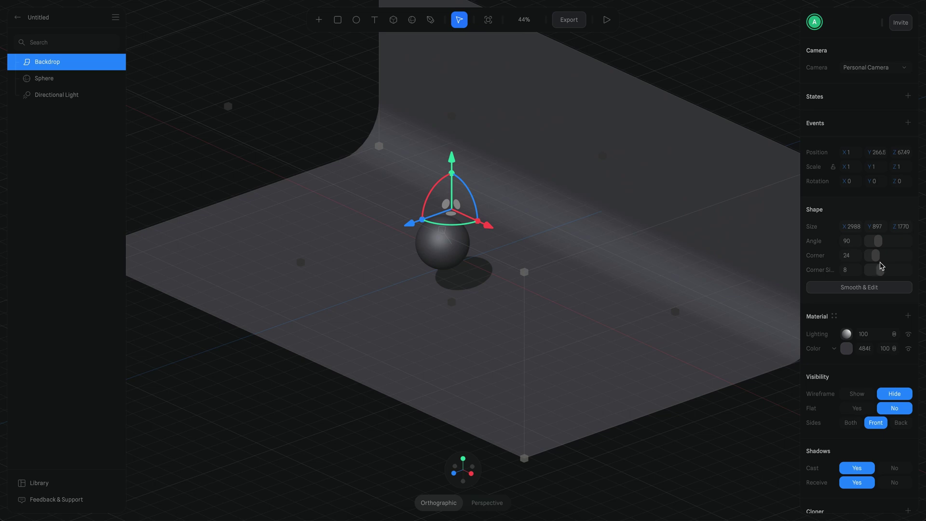
pyautogui.moveTo(877, 256); pyautogui.dragTo(886, 256)
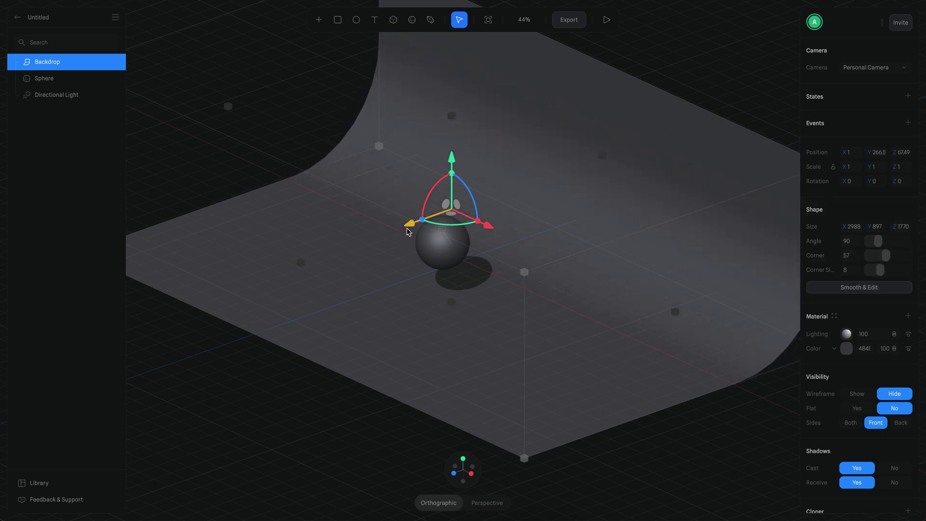
pyautogui.moveTo(407, 229); pyautogui.dragTo(377, 261)
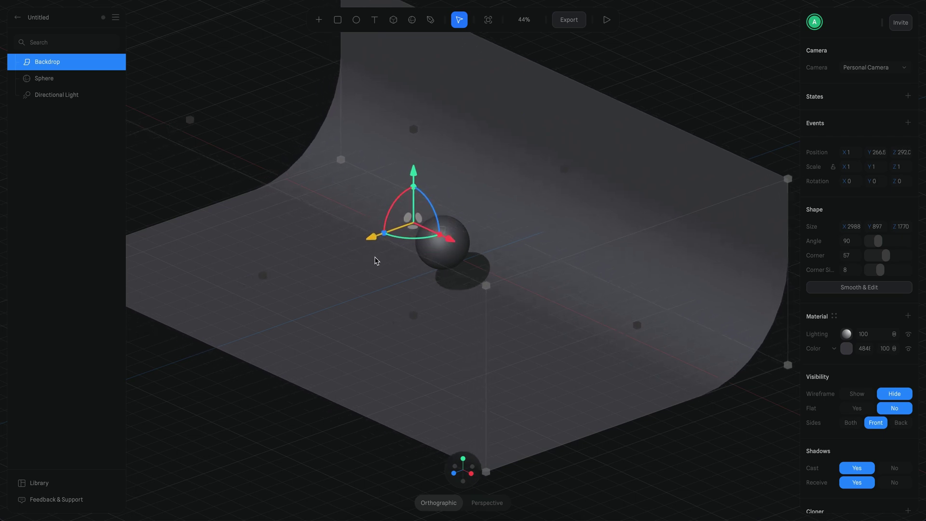
pyautogui.moveTo(674, 106)
pyautogui.keyDown('alt'); pyautogui.mouseDown()
pyautogui.moveTo(658, 108)
pyautogui.moveTo(672, 103)
pyautogui.mouseUp(); pyautogui.keyUp('alt')
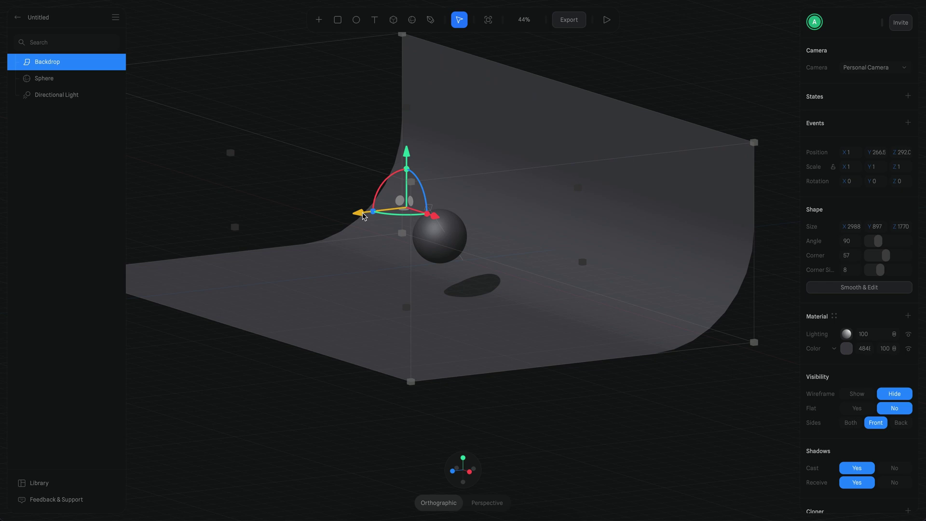
pyautogui.moveTo(380, 213); pyautogui.dragTo(347, 219)
pyautogui.click(653, 91)
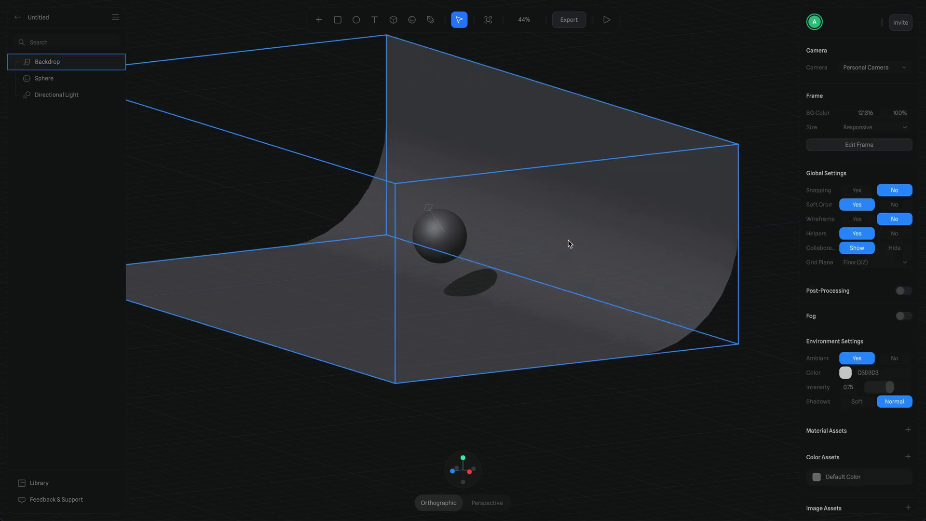
# Step: Reset the view to perspective and soften the sphere's shadow using Soft environment shadows and a blurrier directional light shadow
pyautogui.hotkey('alt', 'r')
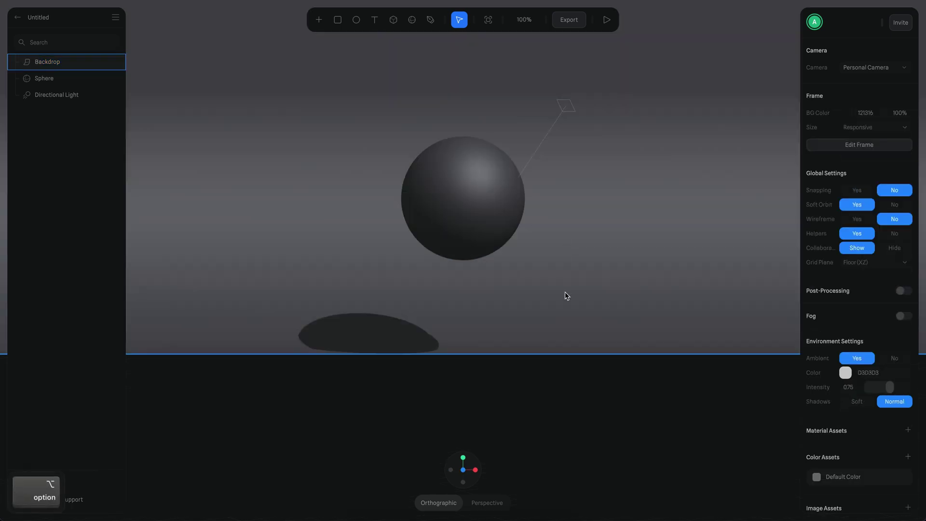
pyautogui.click(483, 502)
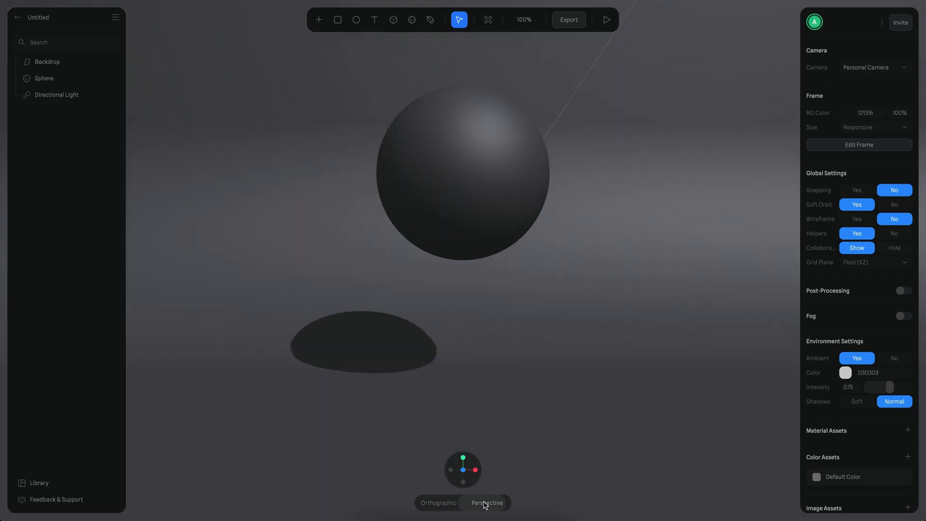
pyautogui.click(465, 226)
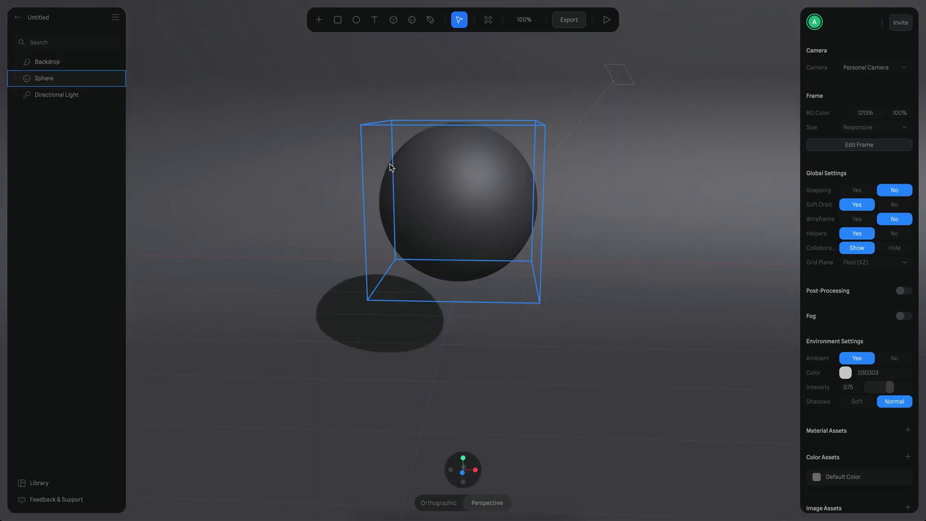
pyautogui.click(857, 402)
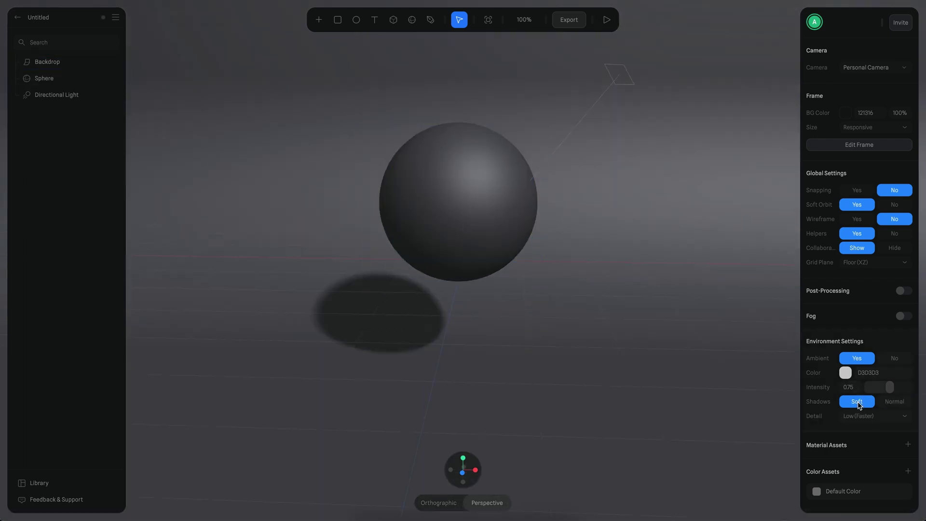
pyautogui.click(38, 94)
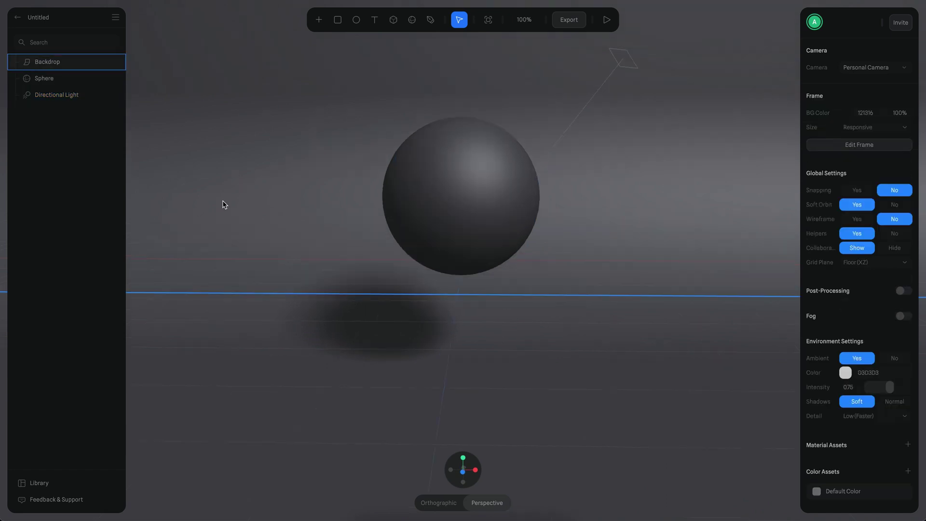
# Step: Change the blending mode of the backdrop material's lighting layer from Normal
pyautogui.click(252, 196)
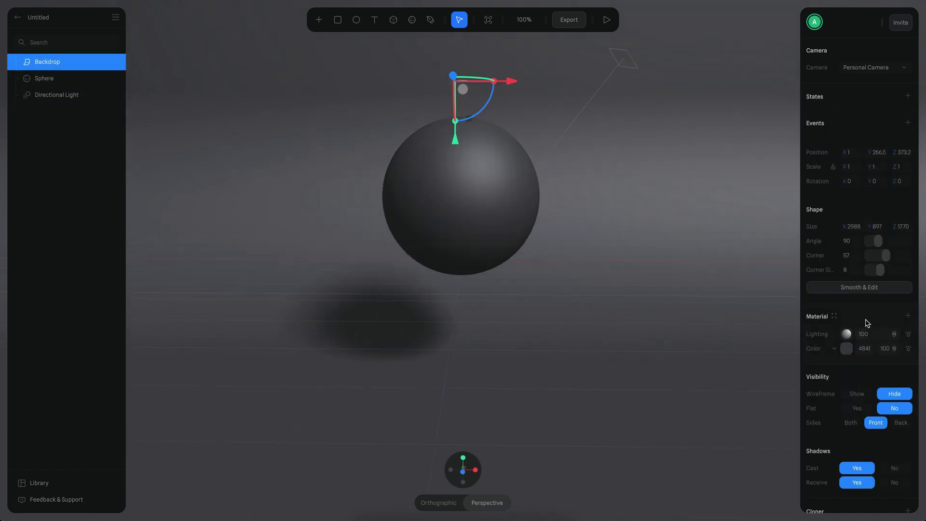
pyautogui.click(895, 335)
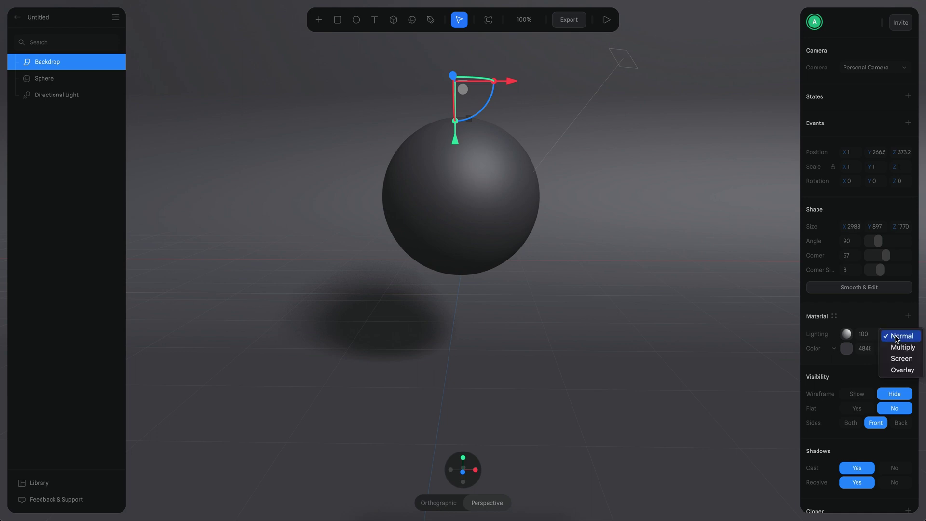
pyautogui.click(844, 322)
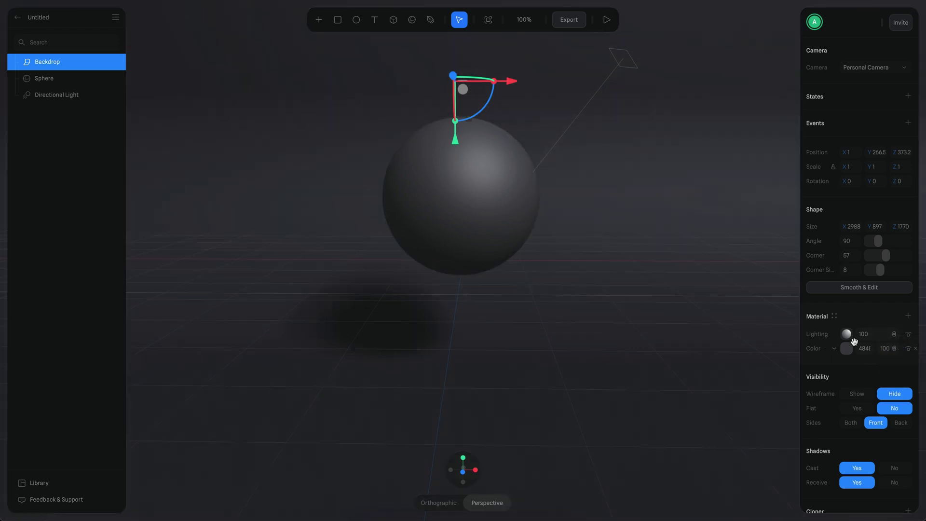
# Step: Colour the backdrop material muted pink, RGB(205, 138, 151)
pyautogui.click(847, 349)
pyautogui.scroll(-2, 863, 379)
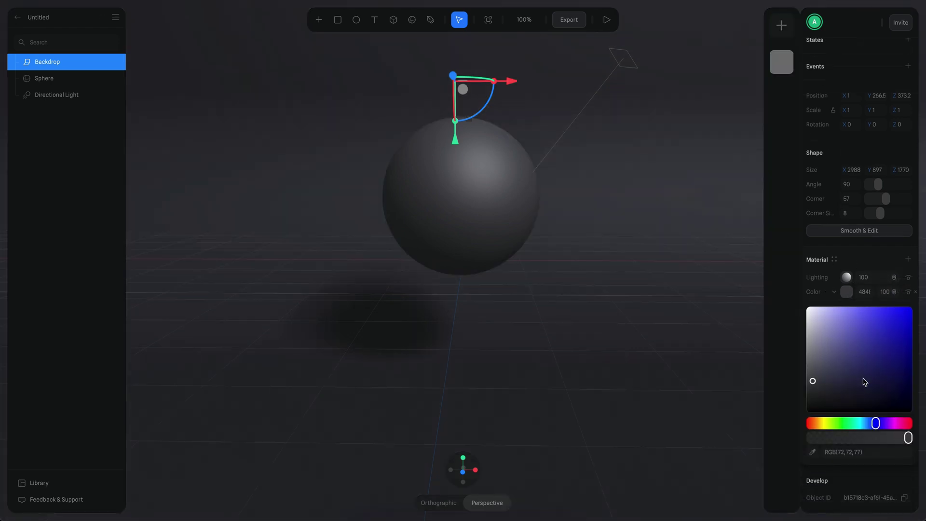
pyautogui.moveTo(886, 425); pyautogui.dragTo(905, 424)
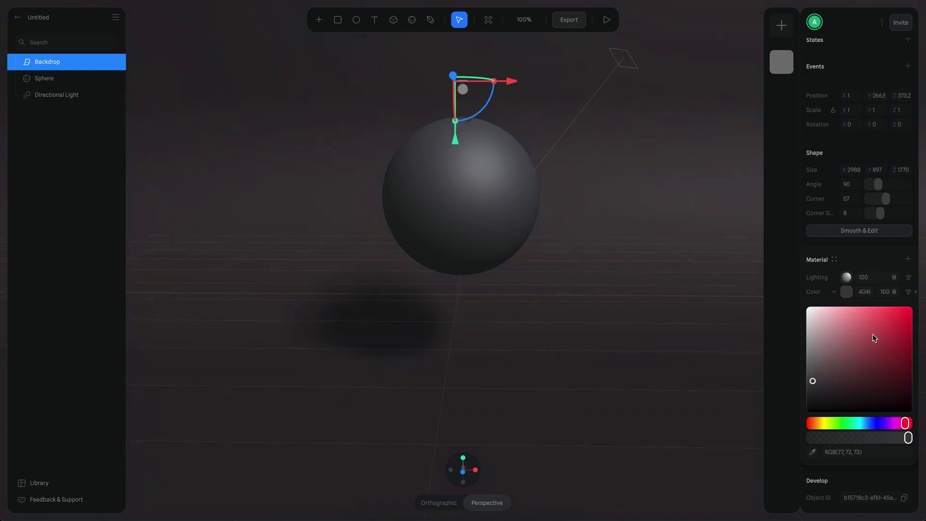
pyautogui.click(849, 330)
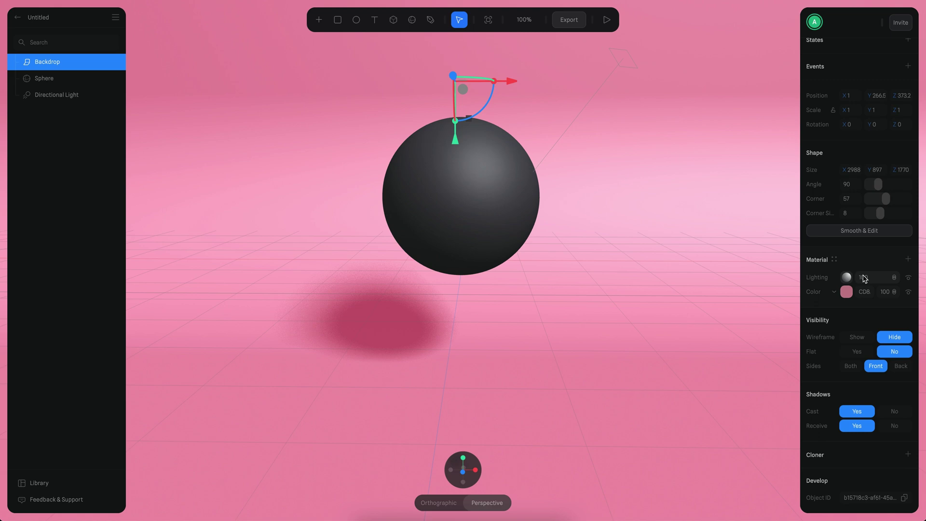
# Step: Set the shininess of the backdrop's Phong lighting to 0
pyautogui.click(847, 278)
pyautogui.click(861, 328)
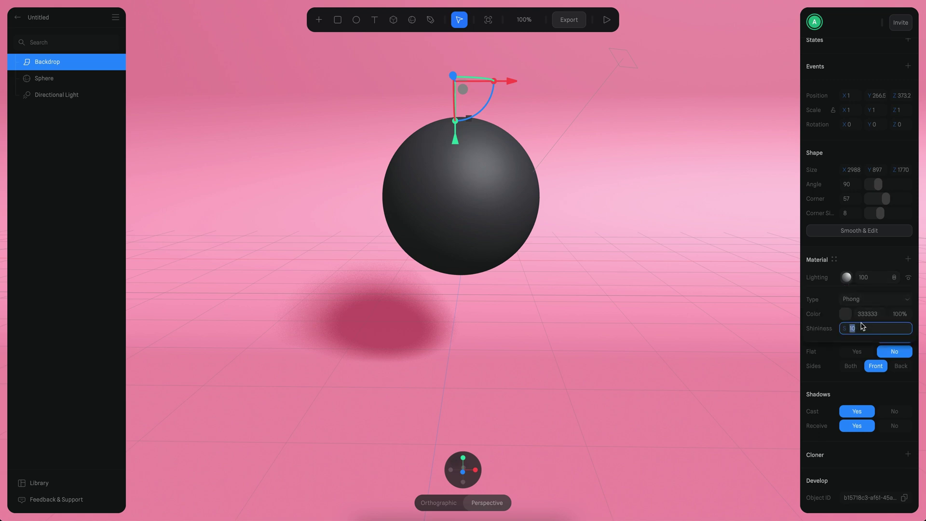
pyautogui.write('0')
pyautogui.press('Return')
pyautogui.click(847, 277)
# Step: Shift the backdrop's material colour to a duller pink, RGB(195, 145, 155)
pyautogui.click(847, 291)
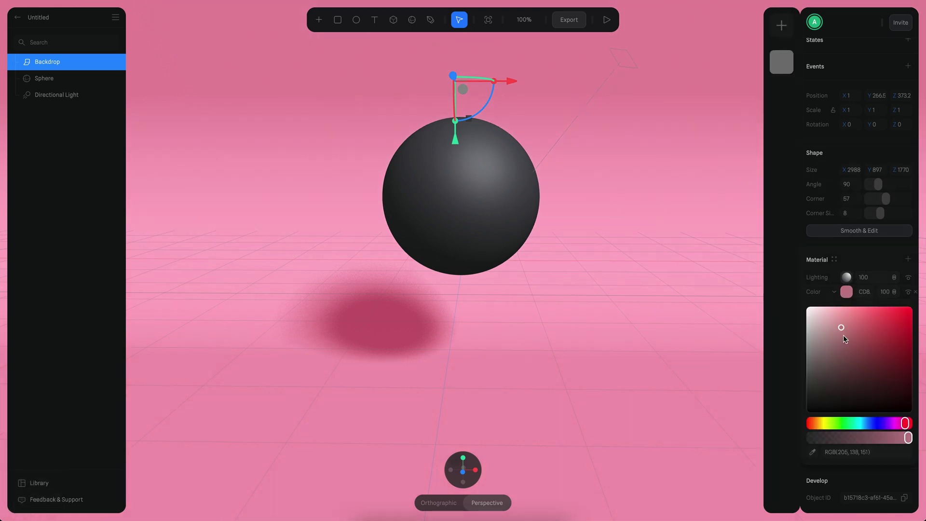
pyautogui.click(836, 325)
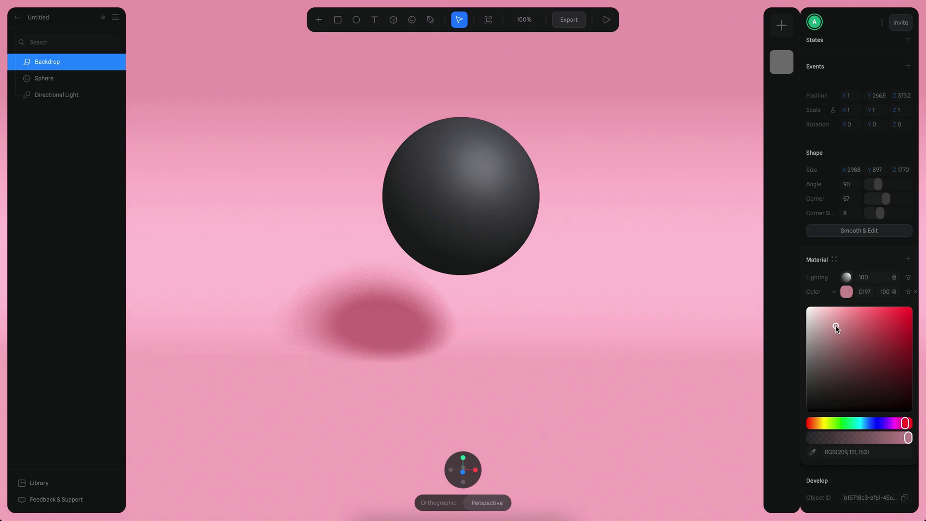
pyautogui.moveTo(835, 325); pyautogui.dragTo(834, 331)
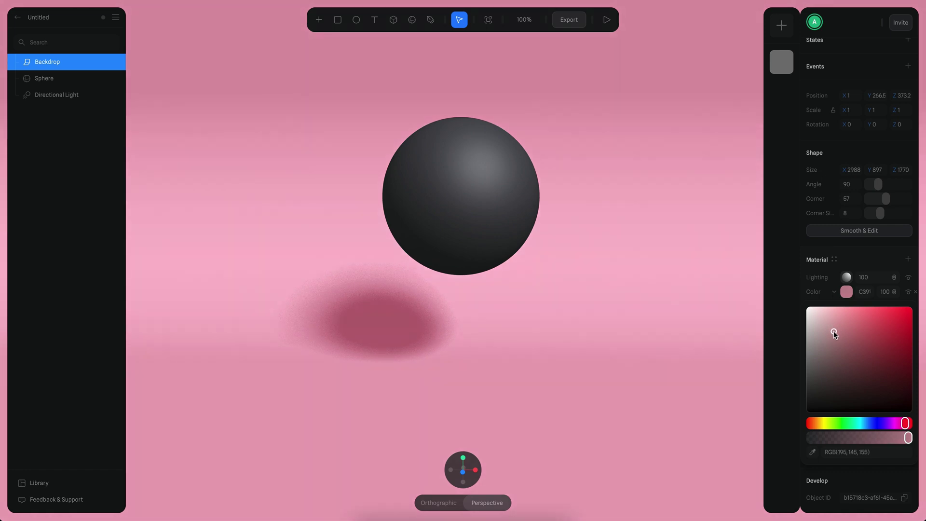
# Step: Change the blending mode of the sphere material's lighting layer and colour the material muted pink, about RGB(200, 141, 143)
pyautogui.click(457, 198)
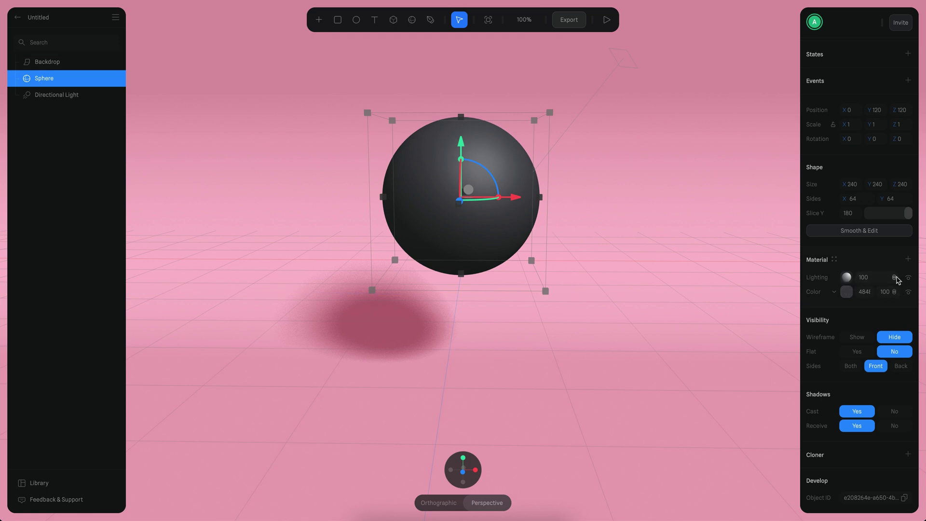
pyautogui.click(894, 277)
pyautogui.click(902, 312)
pyautogui.click(846, 292)
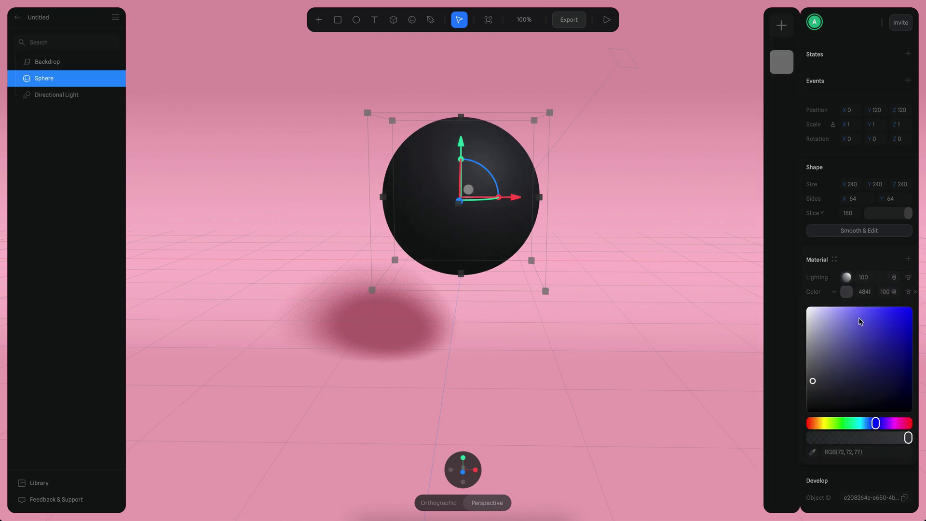
pyautogui.moveTo(878, 425); pyautogui.dragTo(906, 424)
pyautogui.moveTo(831, 319)
pyautogui.mouseDown()
pyautogui.moveTo(846, 325)
pyautogui.moveTo(837, 329)
pyautogui.mouseUp()
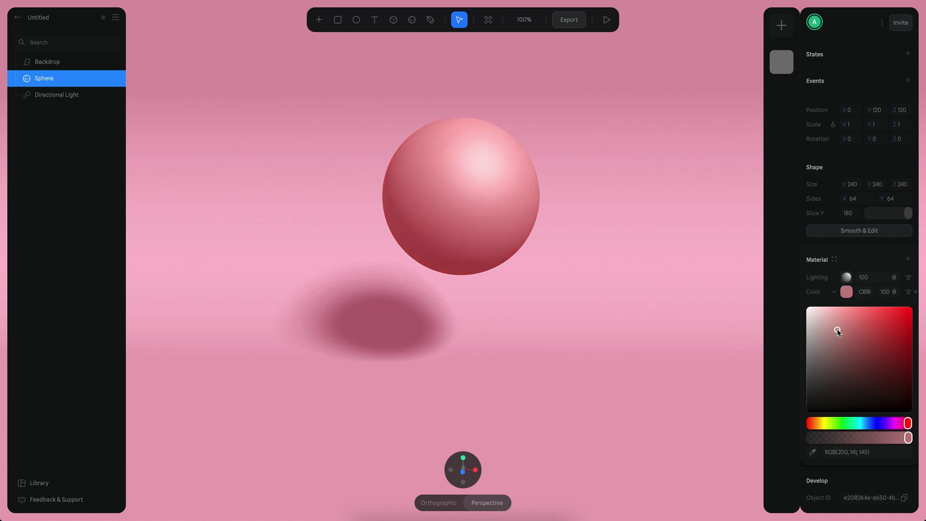
# Step: Set the shininess of the sphere's Phong lighting to 0
pyautogui.click(847, 278)
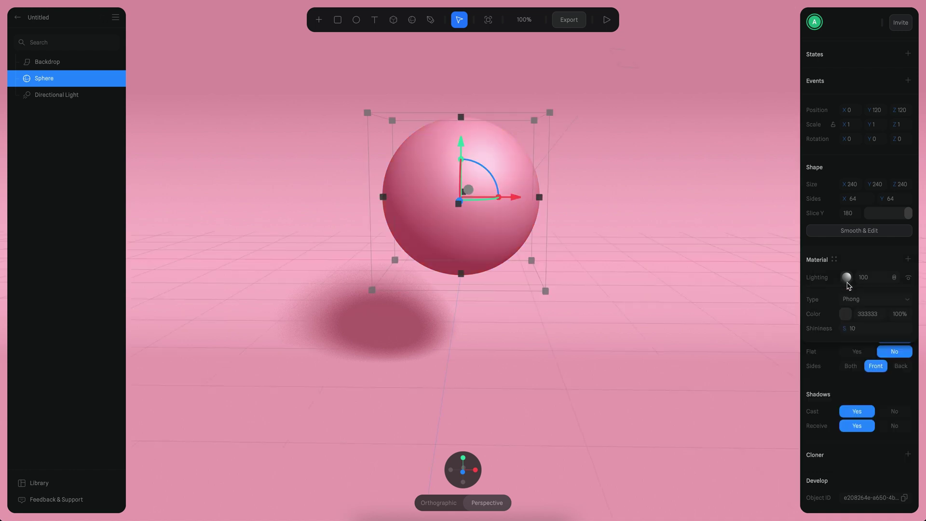
pyautogui.click(863, 330)
pyautogui.write('0')
pyautogui.press('Return')
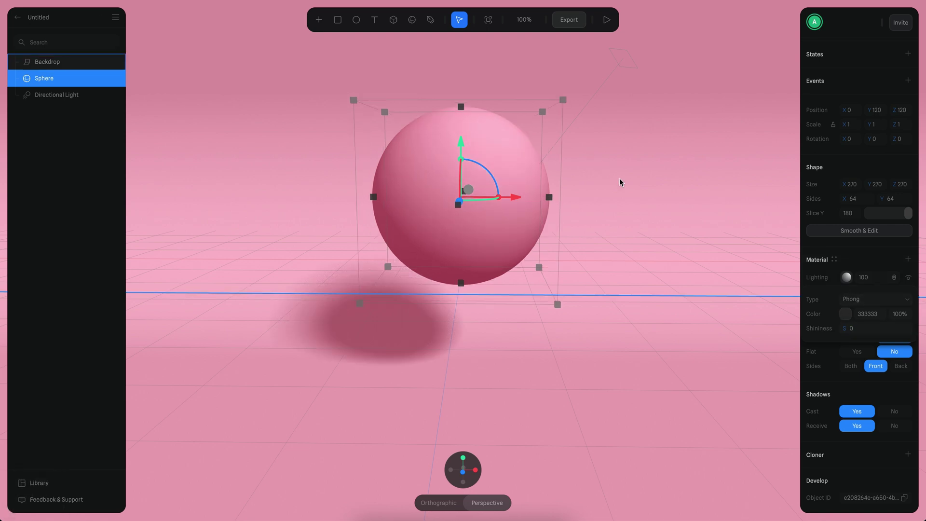
# Step: Set the backdrop's material colour to a slightly deeper pink, RGB(195, 136, 148)
pyautogui.click(669, 247)
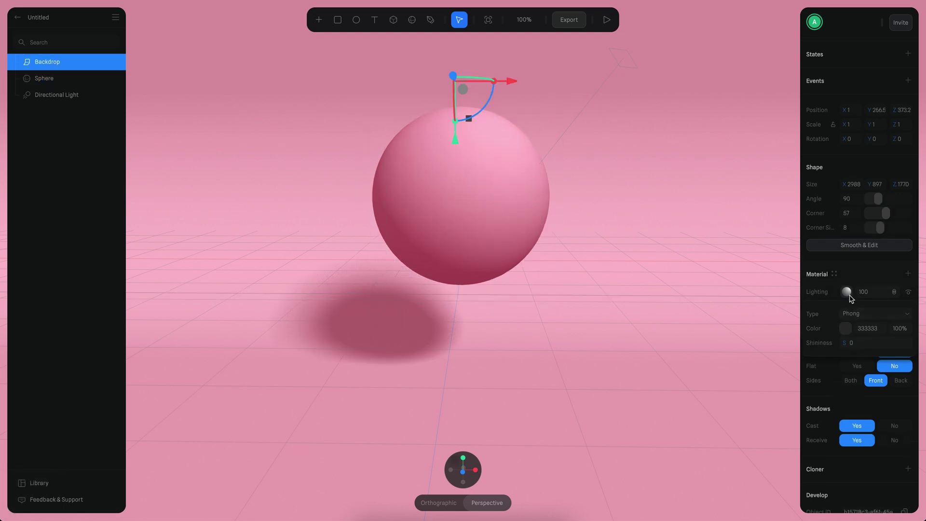
pyautogui.click(850, 295)
pyautogui.click(850, 305)
pyautogui.moveTo(836, 348); pyautogui.dragTo(839, 348)
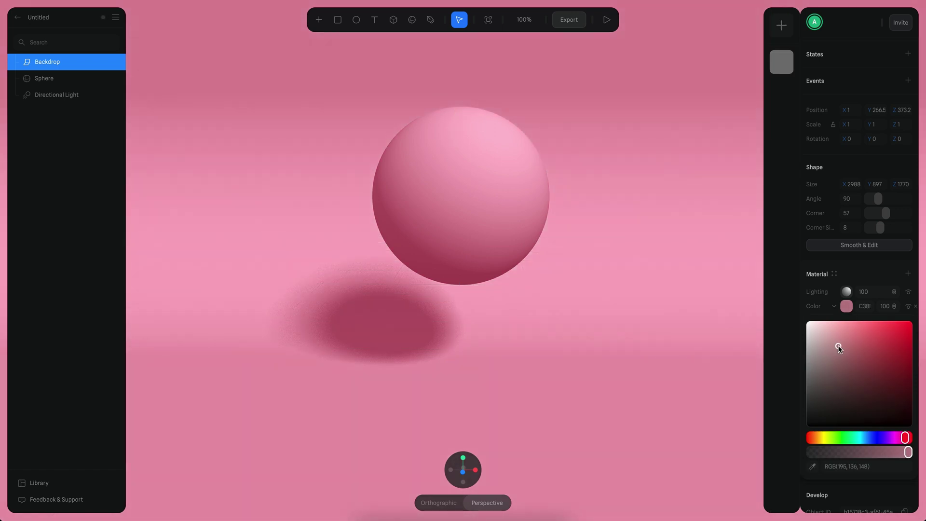
pyautogui.click(855, 276)
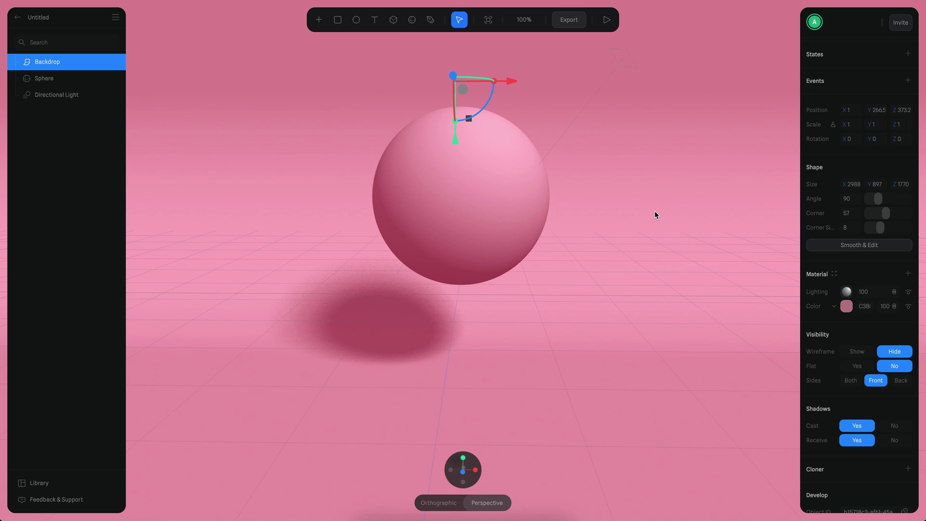
# Step: Soften the directional light's shadow by raising its penumbra to 3.97
pyautogui.click(77, 95)
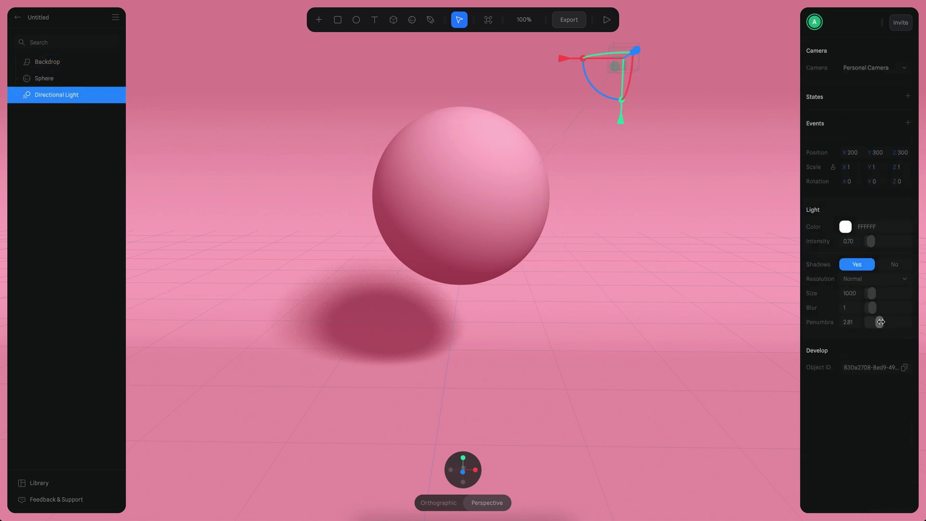
pyautogui.moveTo(880, 322); pyautogui.dragTo(884, 323)
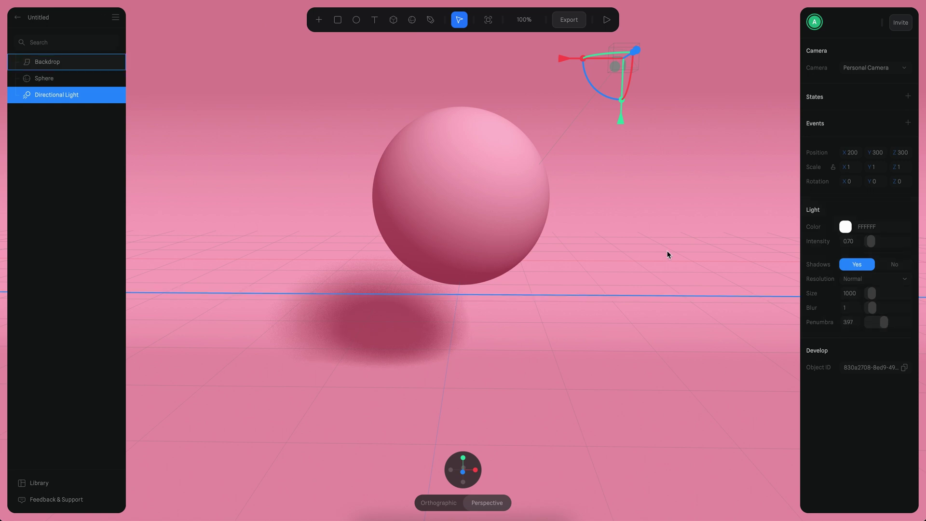
# Step: Save the sphere's material as a reusable material asset named Base
pyautogui.click(531, 219)
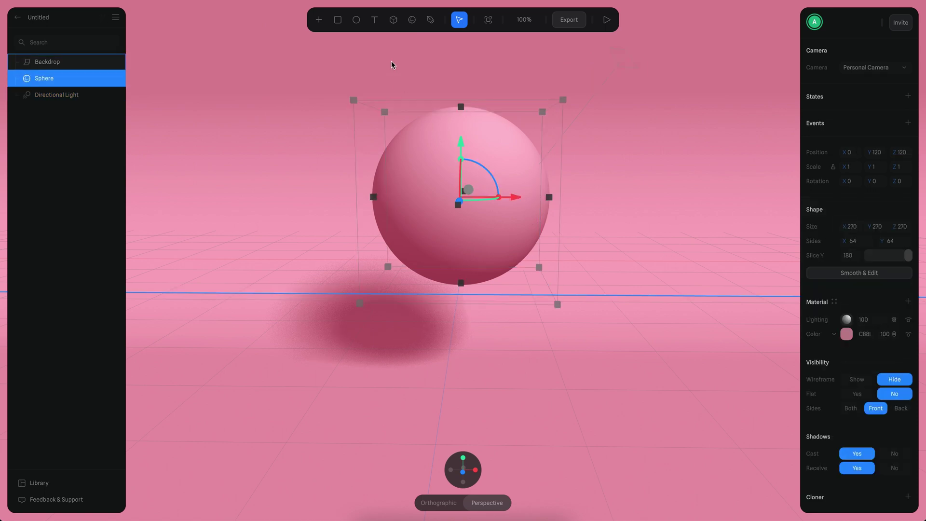
pyautogui.click(834, 301)
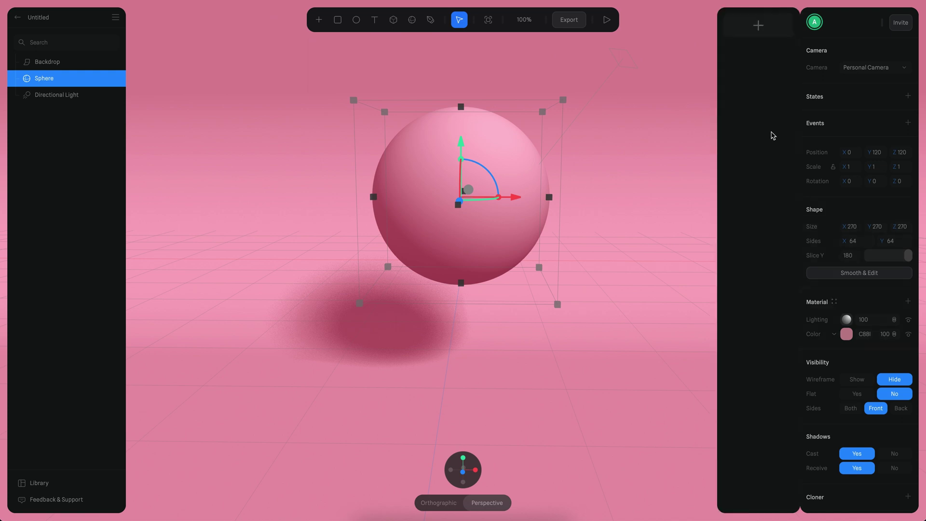
pyautogui.click(757, 28)
pyautogui.doubleClick(851, 322)
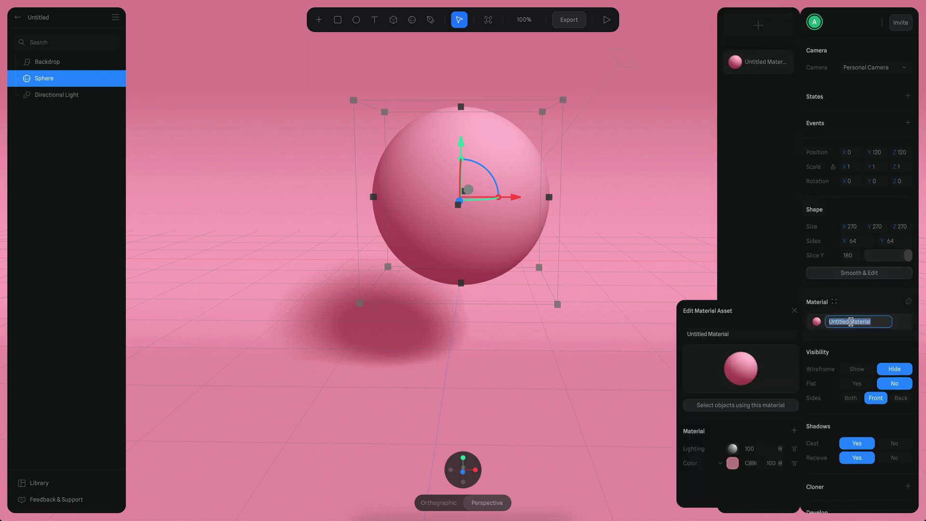
pyautogui.write('Base')
pyautogui.press('Return')
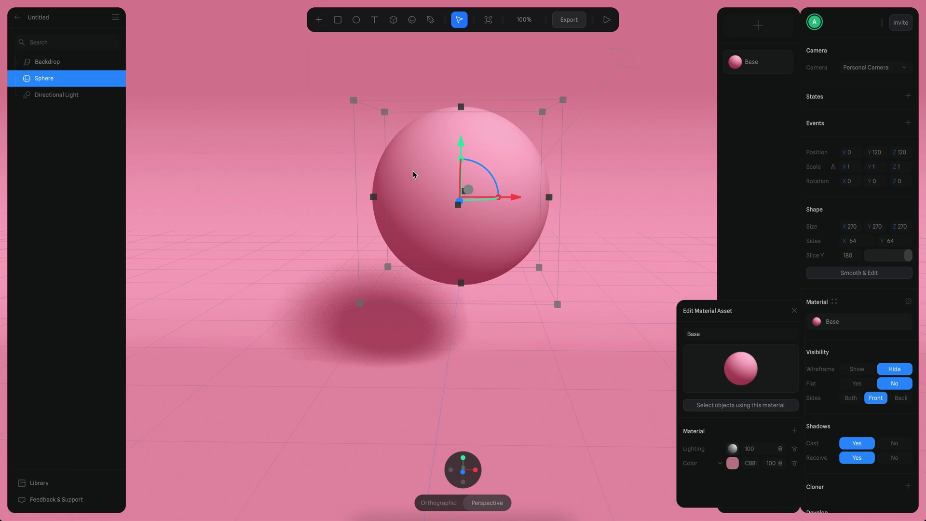
# Step: Duplicate the sphere up and to the left of the original and scale the copy down
pyautogui.keyDown('super'); pyautogui.moveTo(450, 218); pyautogui.dragTo(316, 161); pyautogui.keyUp('super')
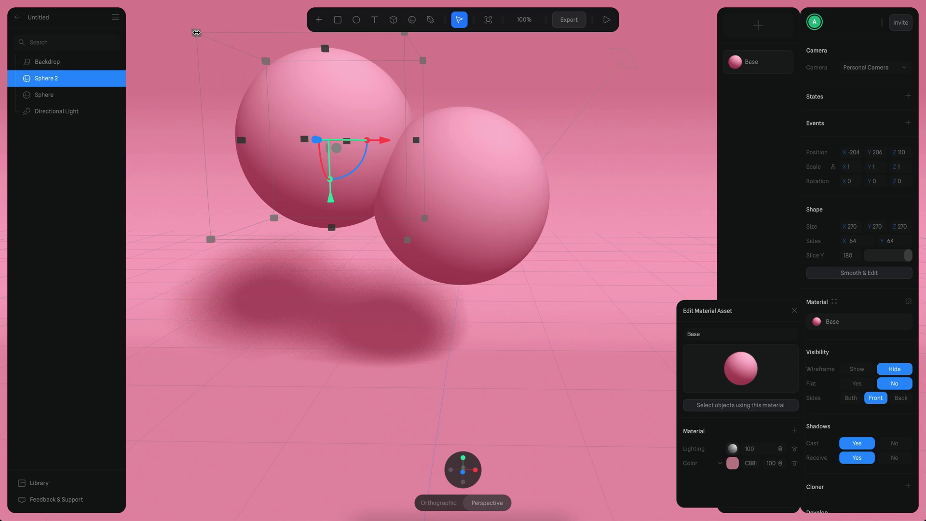
pyautogui.moveTo(197, 32); pyautogui.dragTo(273, 96)
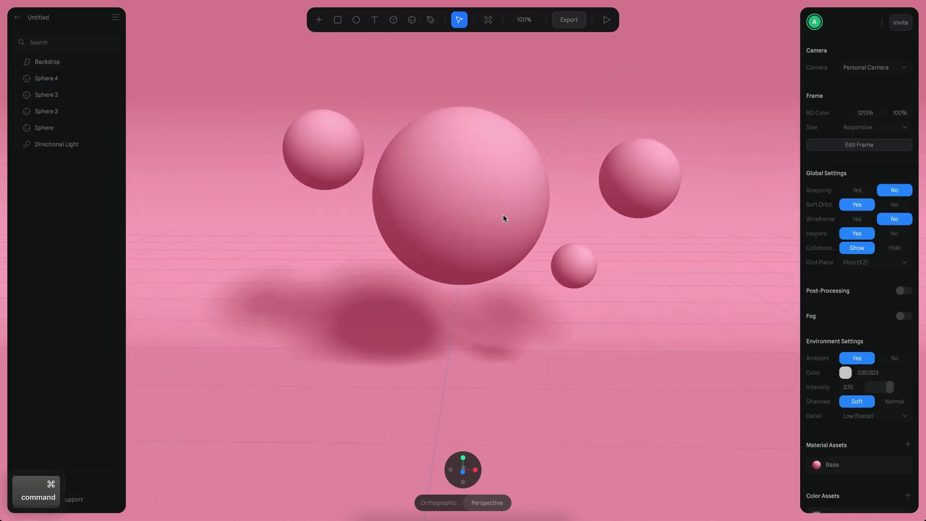
# Step: From the top view, add a cube about 211 units per side on the floor near the large sphere
pyautogui.keyDown('super'); pyautogui.scroll(-4, 451, 137); pyautogui.keyUp('super')
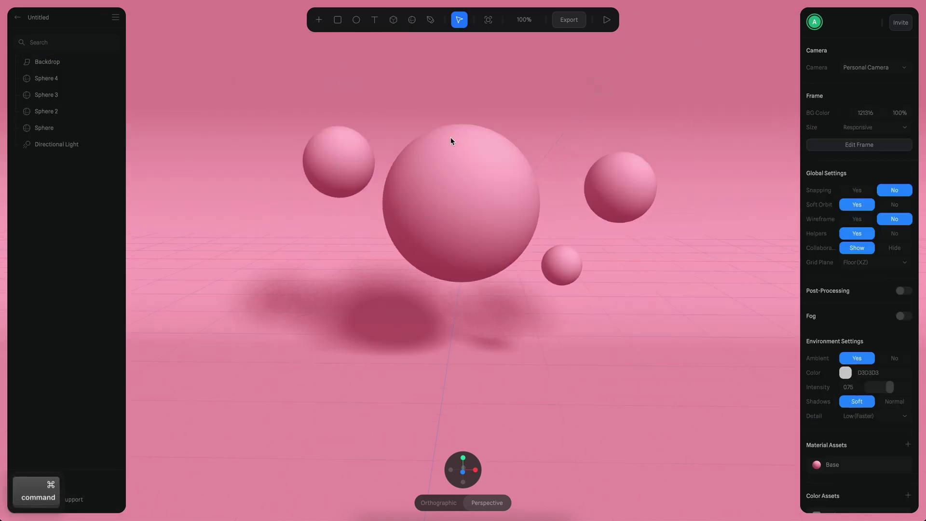
pyautogui.keyDown('alt'); pyautogui.moveTo(497, 99); pyautogui.dragTo(471, 159); pyautogui.keyUp('alt')
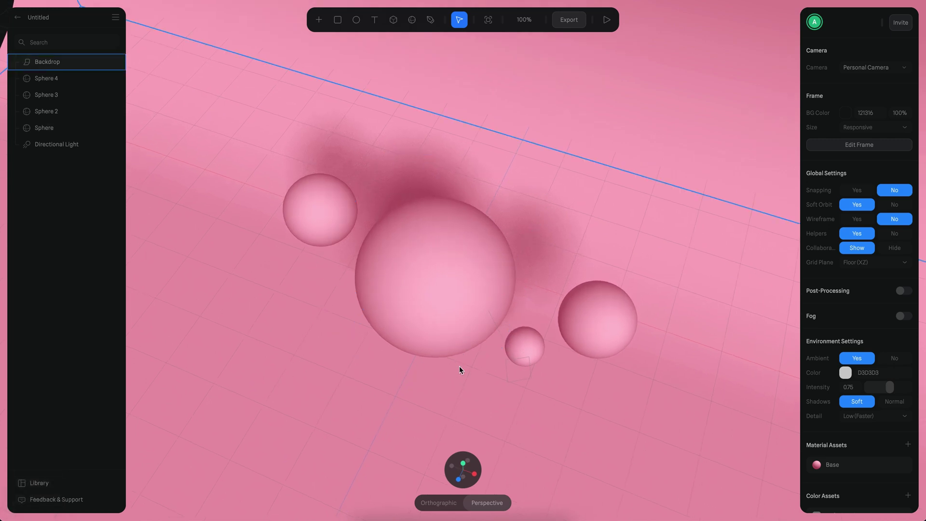
pyautogui.click(463, 463)
pyautogui.keyDown('super'); pyautogui.scroll(-5, 451, 342); pyautogui.keyUp('super')
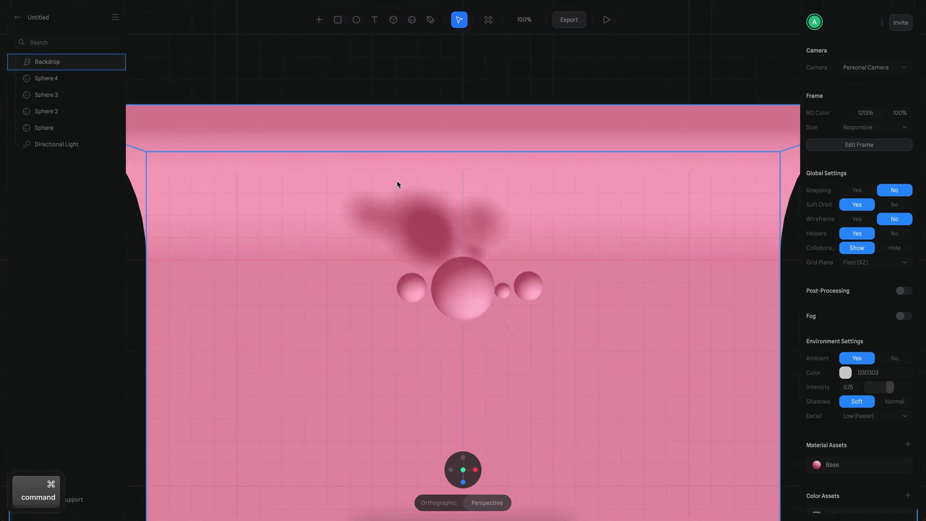
pyautogui.click(393, 19)
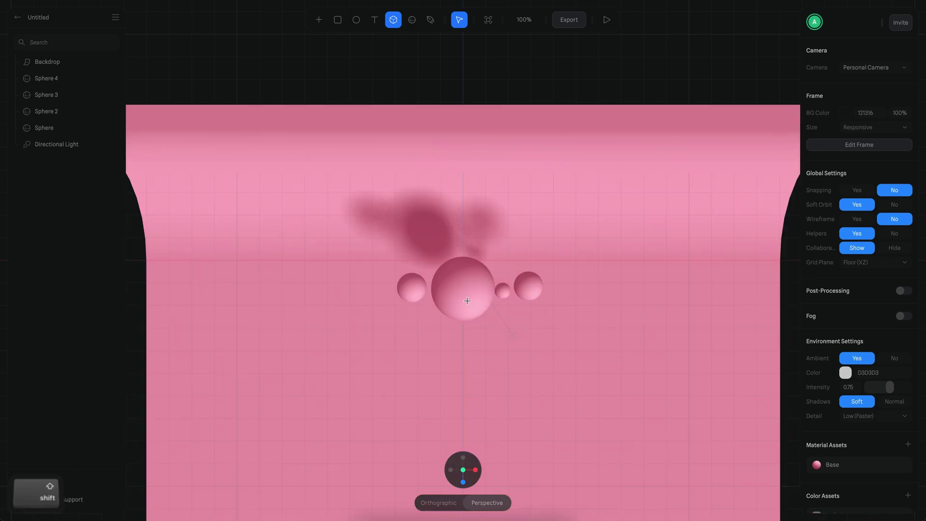
pyautogui.click(458, 308)
pyautogui.keyDown('alt'); pyautogui.moveTo(601, 380); pyautogui.dragTo(521, 359); pyautogui.keyUp('alt')
pyautogui.keyDown('super'); pyautogui.scroll(5, 523, 368); pyautogui.keyUp('super')
pyautogui.keyDown('super'); pyautogui.scroll(-3, 523, 368); pyautogui.keyUp('super')
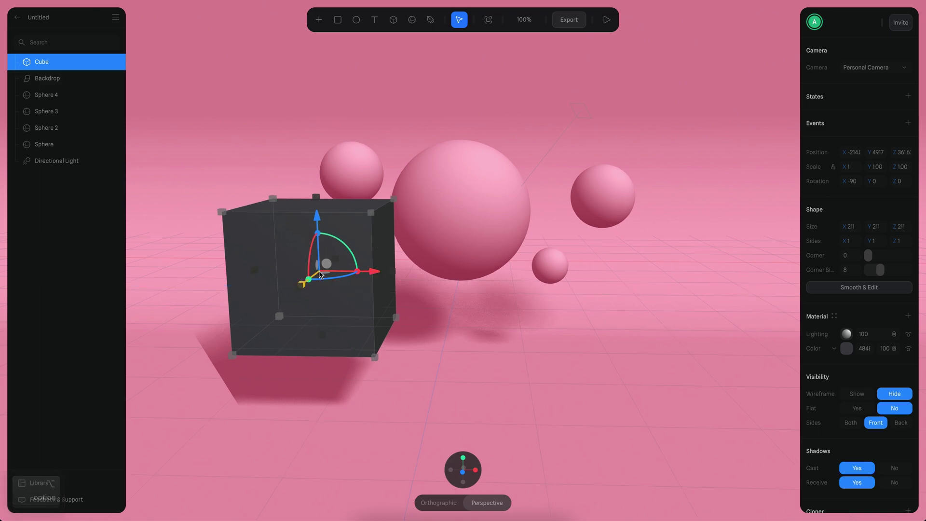
# Step: Shrink the cube uniformly to 92 units per side and raise it beside the large sphere, below the small left sphere
pyautogui.keyDown('alt'); pyautogui.keyDown('shift'); pyautogui.moveTo(373, 211); pyautogui.dragTo(448, 181); pyautogui.keyUp('shift'); pyautogui.keyUp('alt')
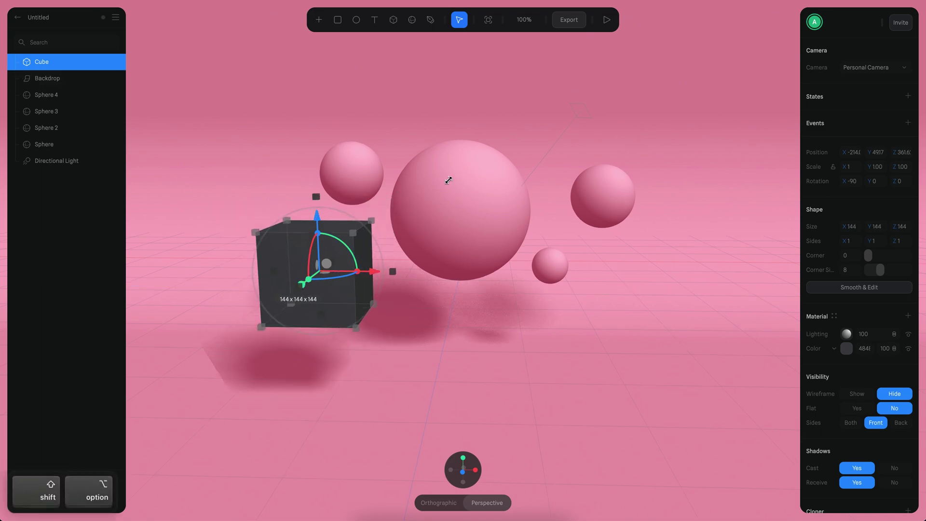
pyautogui.keyDown('alt'); pyautogui.keyDown('shift'); pyautogui.moveTo(449, 180); pyautogui.dragTo(487, 160); pyautogui.keyUp('shift'); pyautogui.keyUp('alt')
pyautogui.press('super+z')
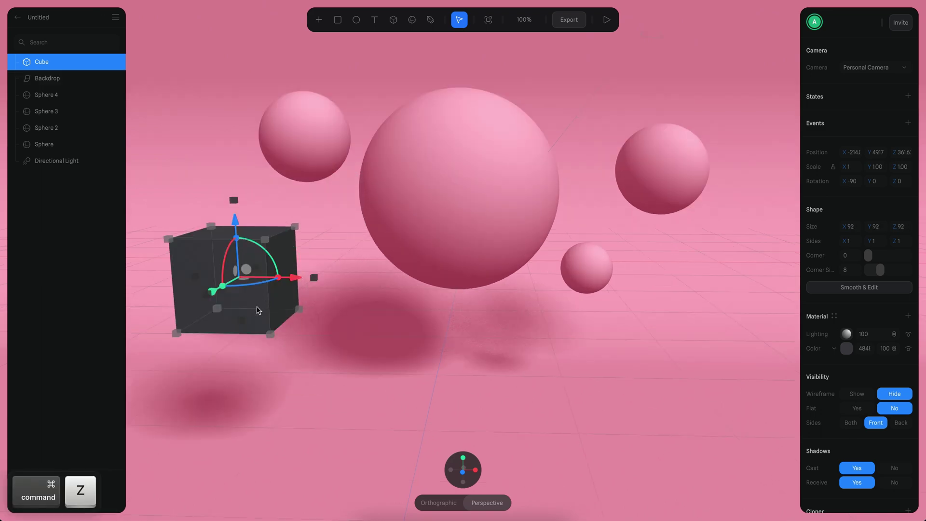
pyautogui.moveTo(257, 313); pyautogui.dragTo(299, 267)
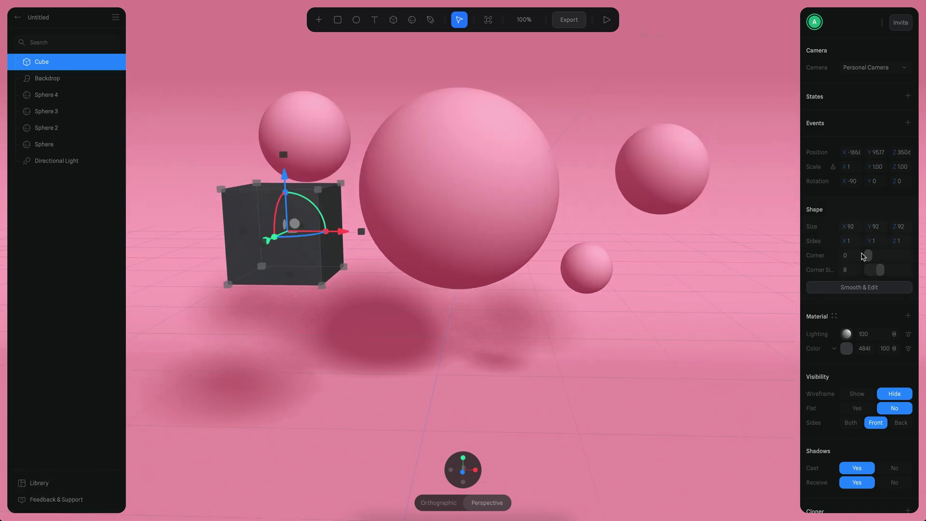
# Step: Round the cube's corners to 20 and apply the Base material asset to it
pyautogui.moveTo(867, 255); pyautogui.dragTo(872, 256)
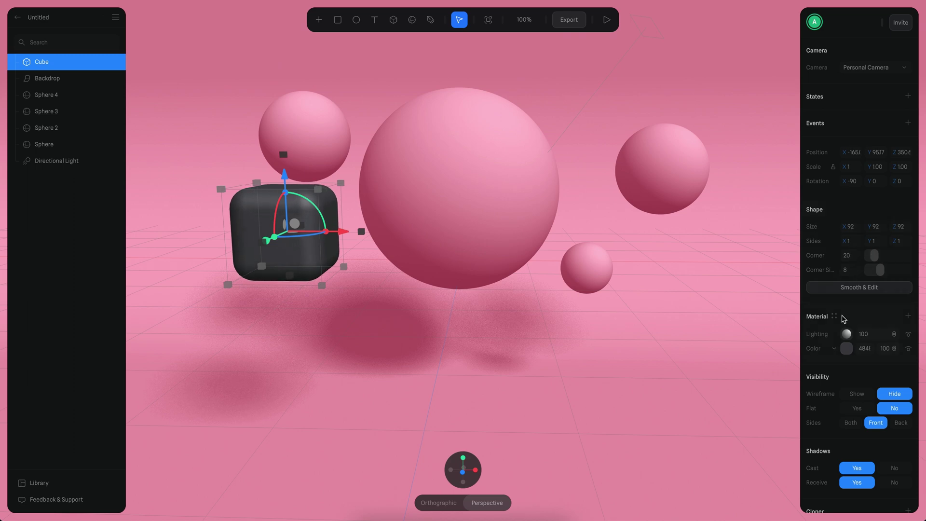
pyautogui.click(834, 316)
pyautogui.click(753, 66)
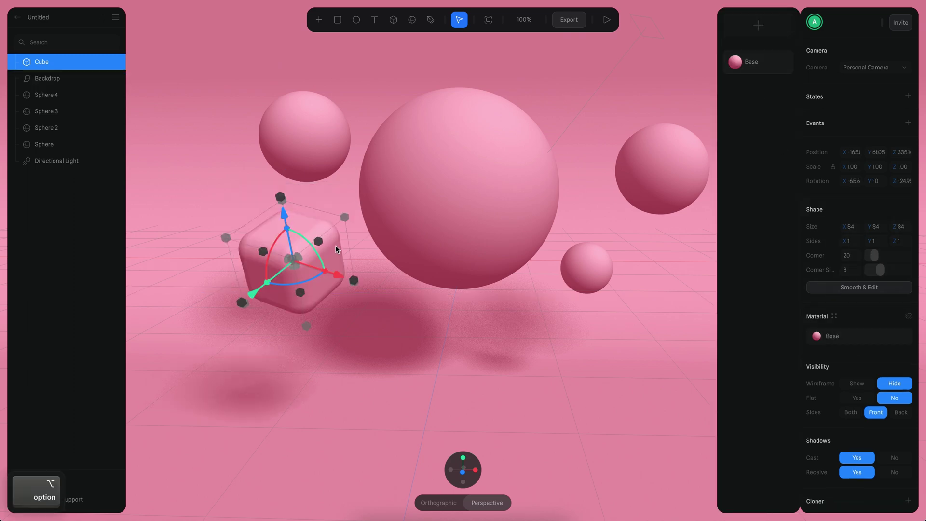
# Step: Duplicate the rounded cube to the upper right of the large sphere and delete the medium sphere behind the copy
pyautogui.keyDown('alt'); pyautogui.moveTo(334, 249); pyautogui.dragTo(736, 120); pyautogui.keyUp('alt')
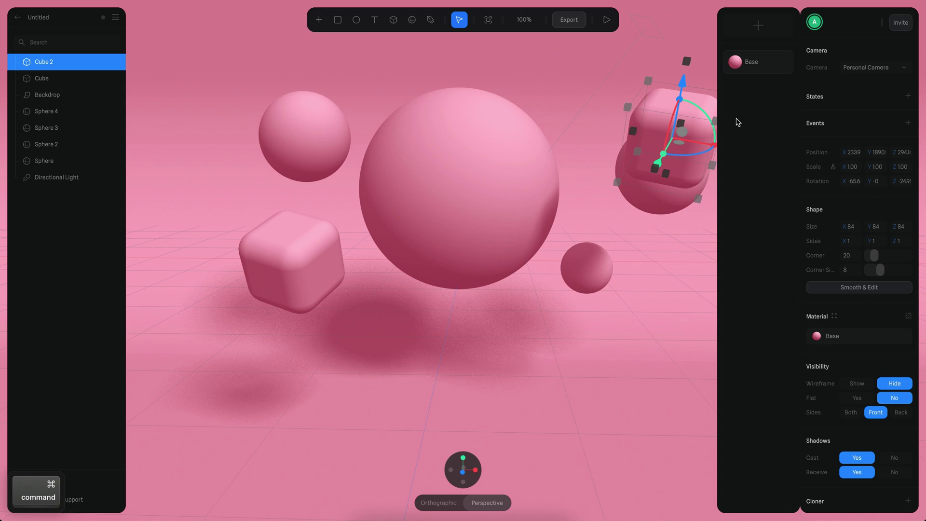
pyautogui.click(657, 199)
pyautogui.keyDown('alt'); pyautogui.moveTo(637, 267); pyautogui.dragTo(603, 256); pyautogui.keyUp('alt')
pyautogui.press('Delete')
# Step: Reposition the duplicated cube so it floats at the upper right of the large sphere
pyautogui.click(635, 151)
pyautogui.moveTo(635, 150); pyautogui.dragTo(587, 93)
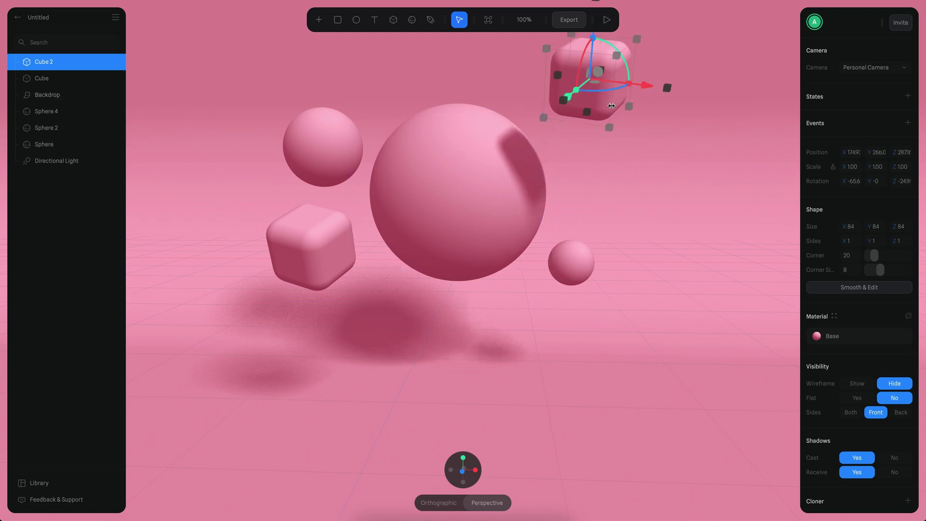
pyautogui.moveTo(598, 103); pyautogui.dragTo(606, 158)
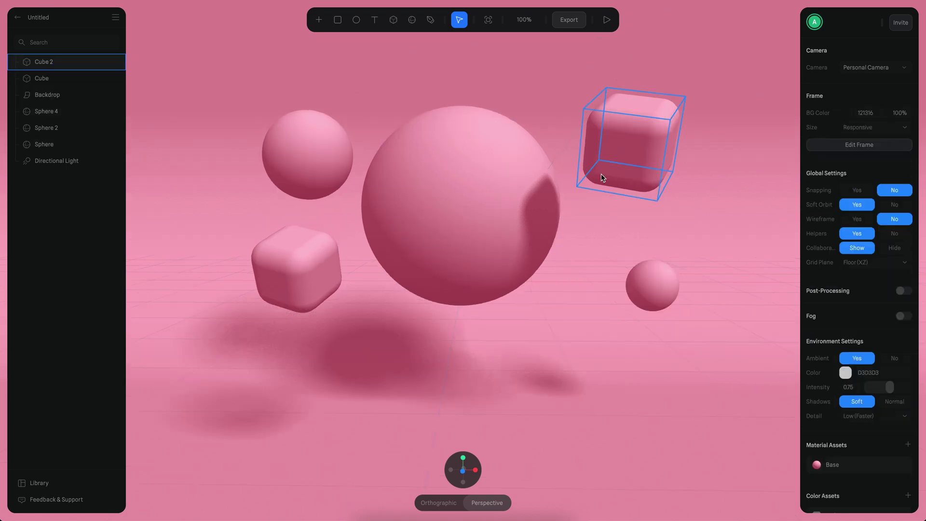
# Step: Detach the upper-right cube's material from the Base asset and colour it purple, RGB(189, 141, 200)
pyautogui.click(600, 174)
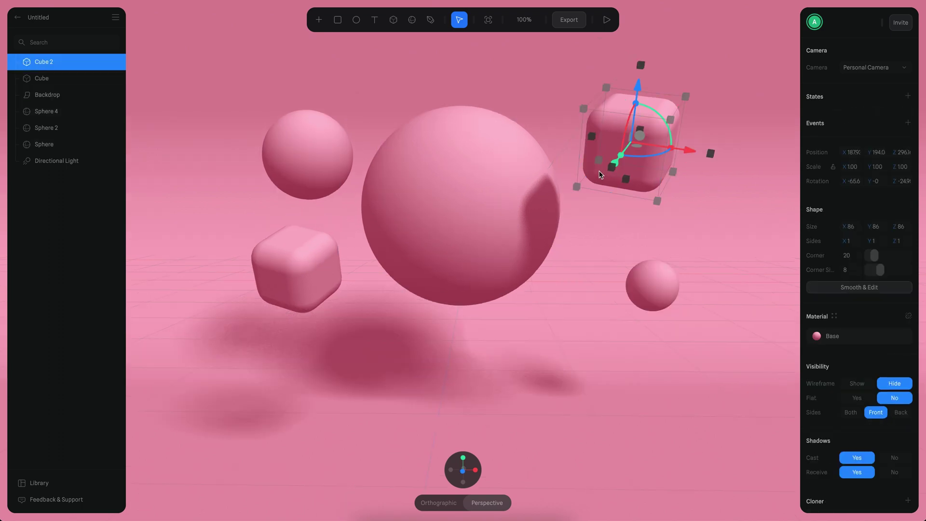
pyautogui.click(908, 316)
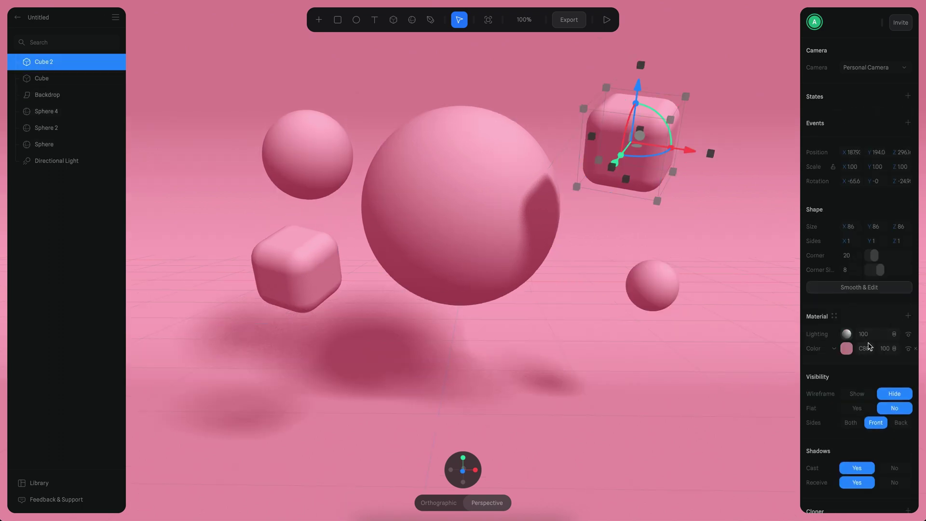
pyautogui.click(846, 347)
pyautogui.scroll(-2, 874, 399)
pyautogui.moveTo(892, 424); pyautogui.dragTo(888, 423)
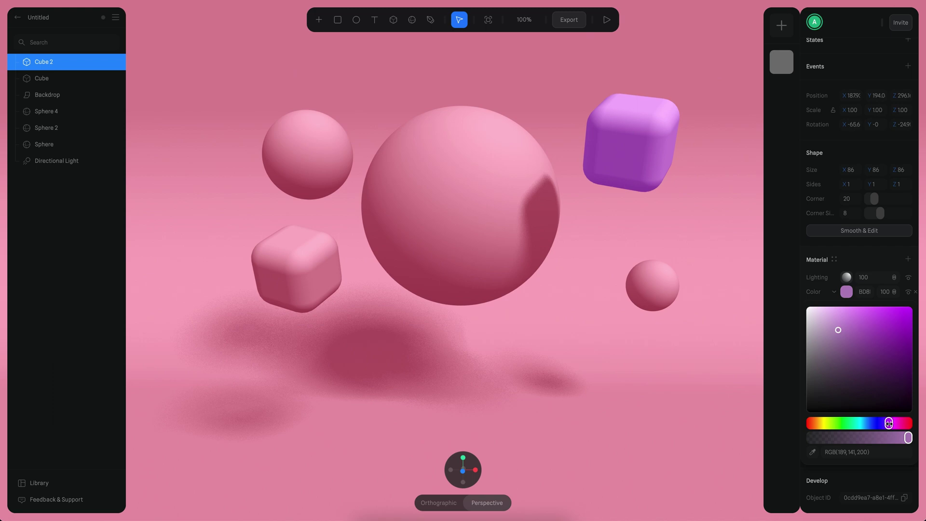
# Step: Adjust the upper-right cube's purple to RGB(175, 128, 194) and save its material as an asset named Base 2
pyautogui.click(842, 332)
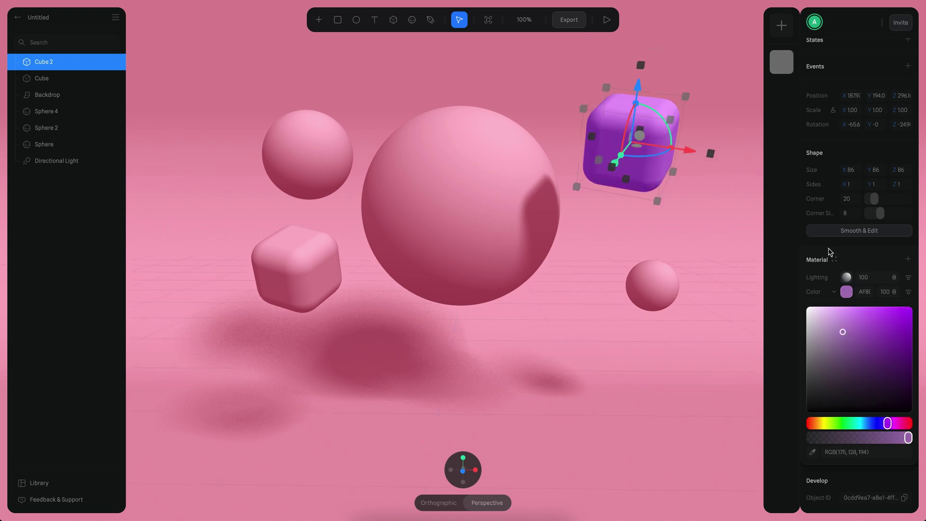
pyautogui.click(836, 261)
pyautogui.click(765, 34)
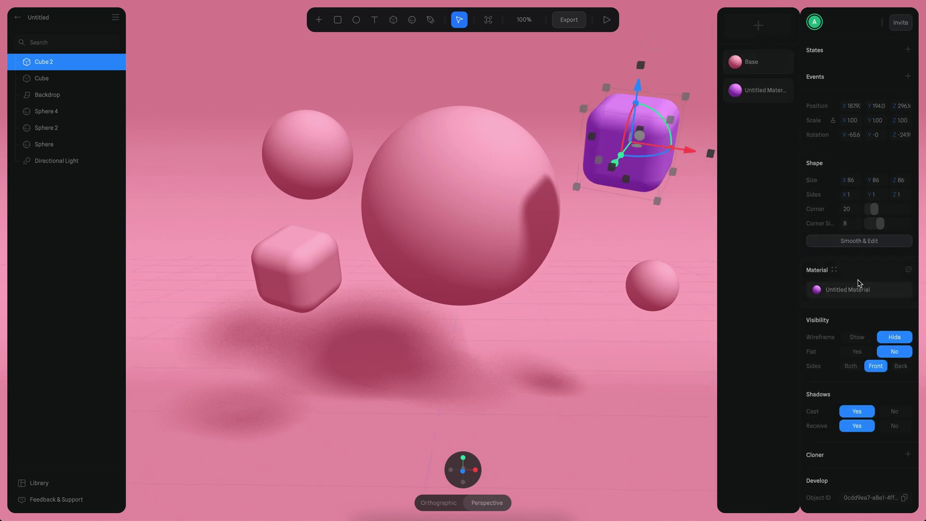
pyautogui.doubleClick(855, 287)
pyautogui.write('Base ')
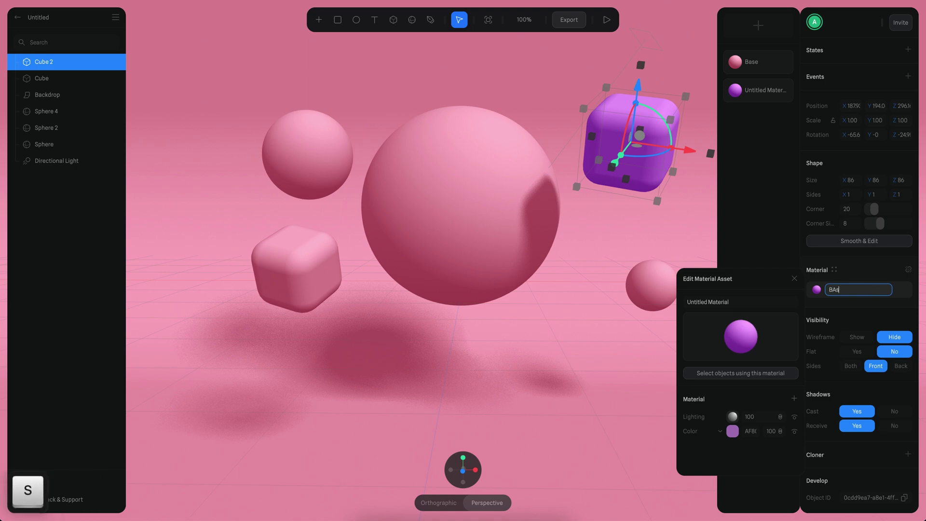
pyautogui.write('2')
pyautogui.press('Return')
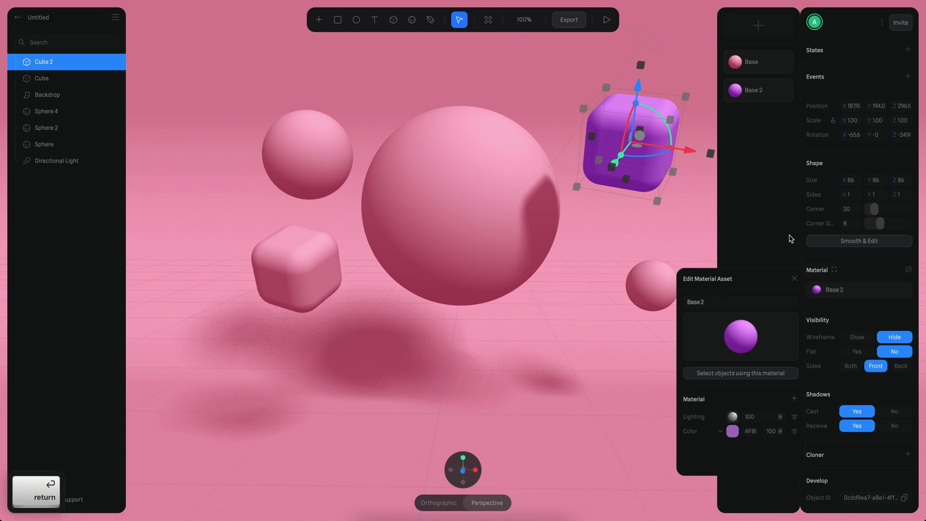
# Step: Apply the Base 2 material asset to the lower-left rounded cube
pyautogui.click(296, 292)
pyautogui.click(759, 93)
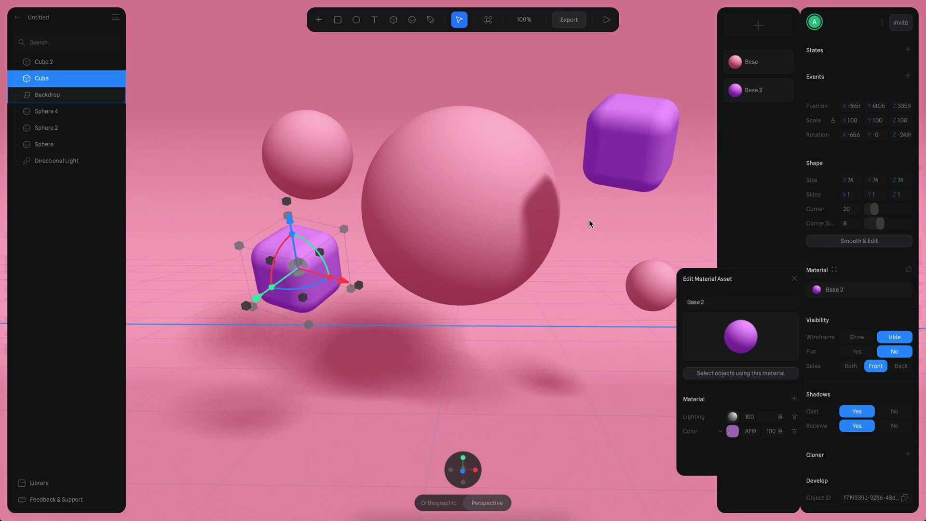
pyautogui.press('Escape')
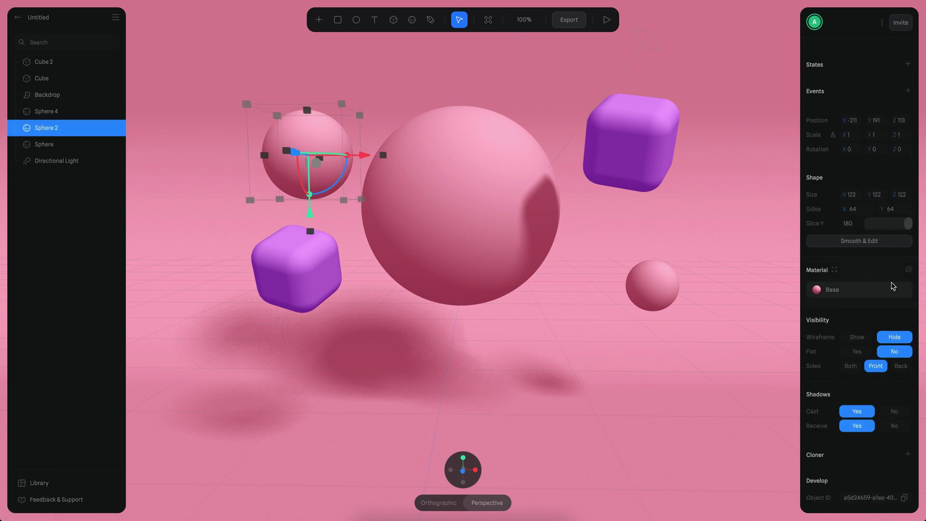
# Step: Detach the upper-left sphere's material from the Base asset and recolour it a pale pink
pyautogui.click(907, 271)
pyautogui.click(847, 301)
pyautogui.moveTo(839, 335)
pyautogui.mouseDown()
pyautogui.moveTo(837, 314)
pyautogui.moveTo(832, 325)
pyautogui.mouseUp()
# Step: Save the upper-left sphere's material as an asset named Base 3 and apply it to the small lower-right sphere
pyautogui.click(834, 270)
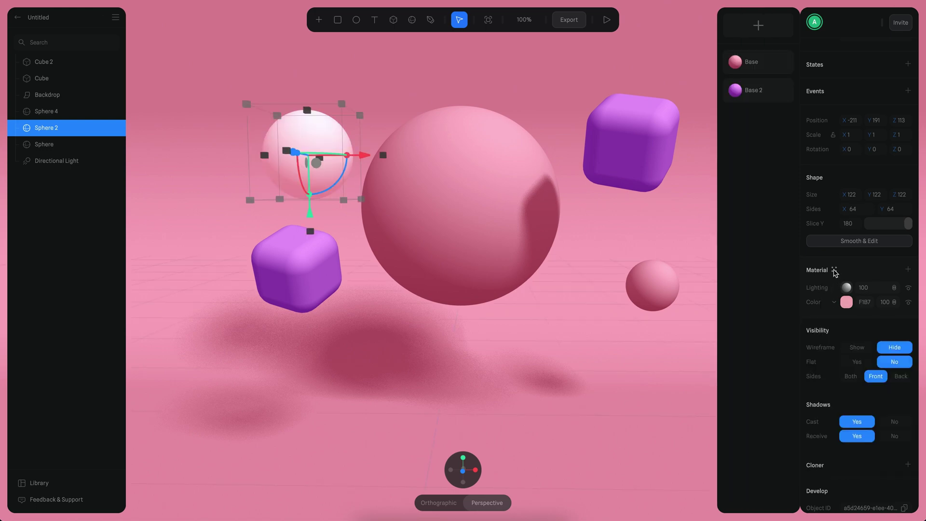
pyautogui.click(758, 25)
pyautogui.click(849, 289)
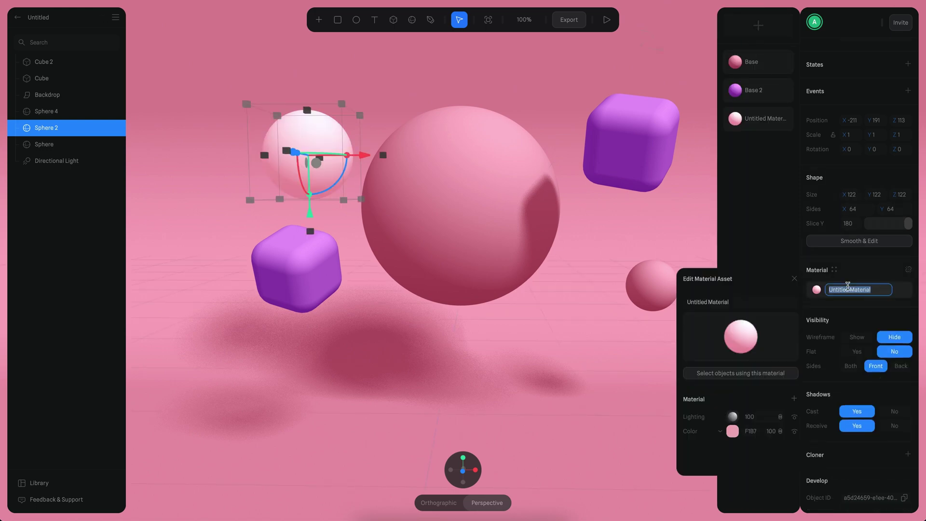
pyautogui.write('Base 3')
pyautogui.press('Return')
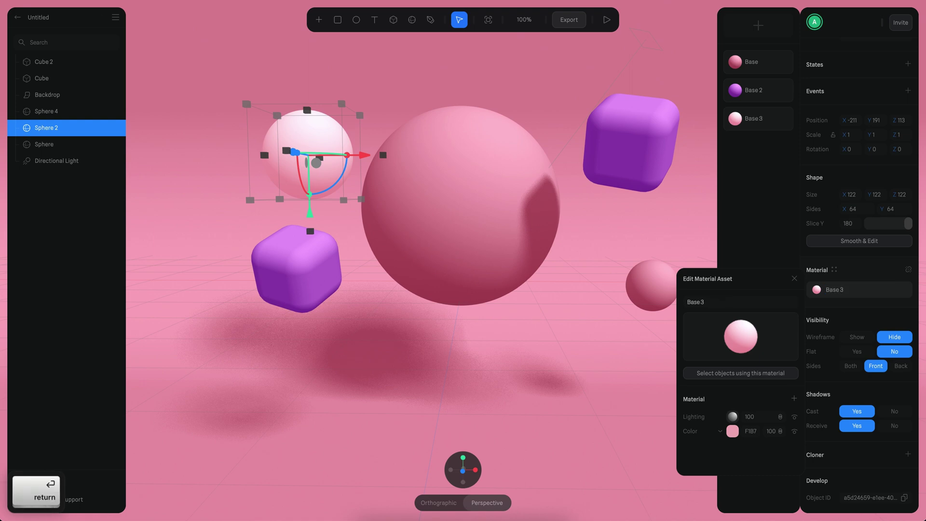
pyautogui.click(651, 285)
pyautogui.click(753, 118)
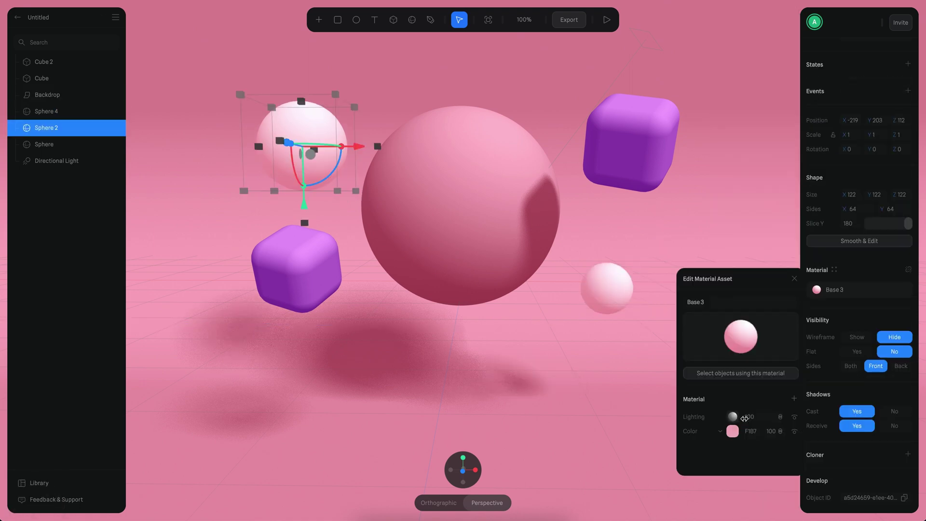
# Step: Set the Base 3 material's lighting to 79 with a slightly darker pink, and nudge the small sphere away from the large one
pyautogui.moveTo(744, 418); pyautogui.dragTo(733, 418)
pyautogui.click(732, 431)
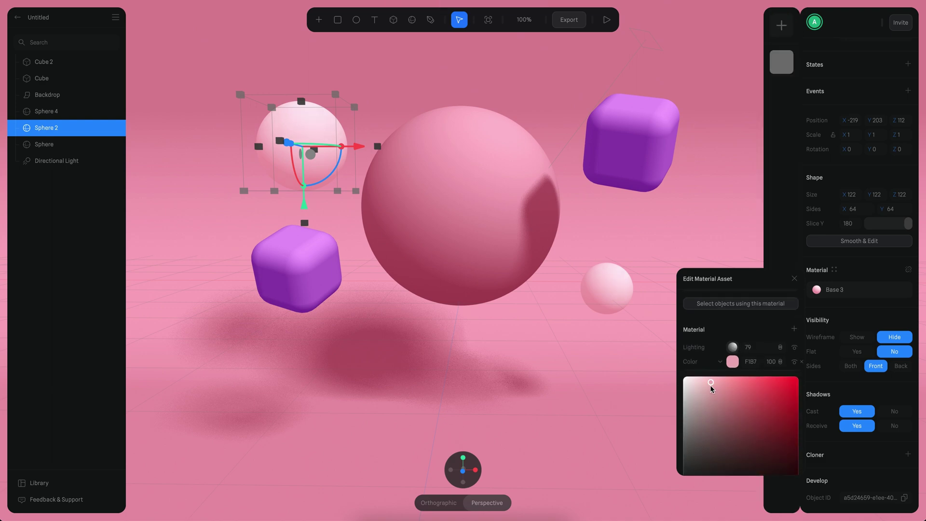
pyautogui.moveTo(711, 385); pyautogui.dragTo(711, 389)
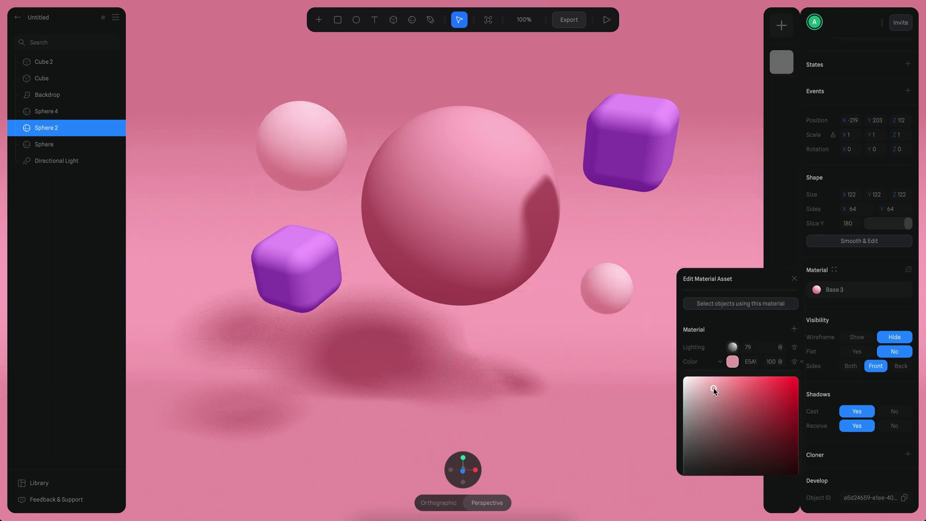
pyautogui.click(606, 288)
# Step: Try moving the directional light to the opposite side of the large sphere
pyautogui.click(88, 165)
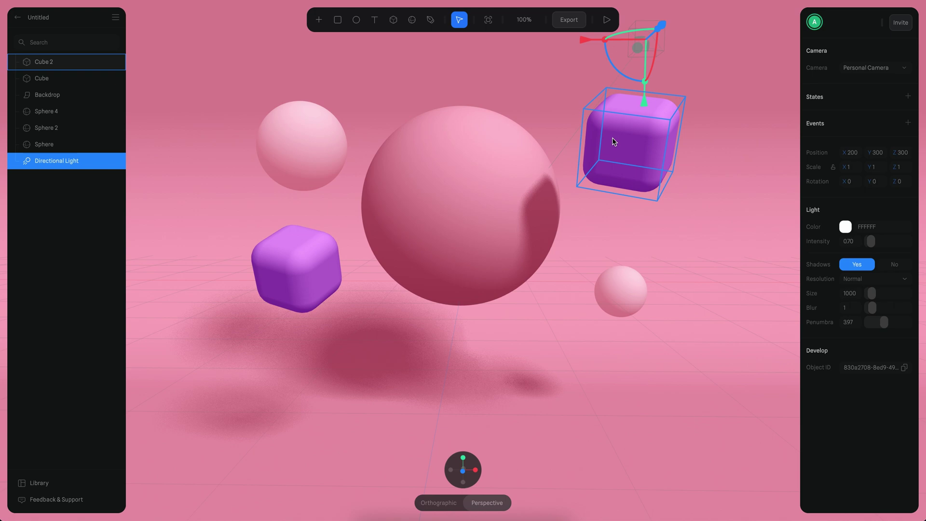
pyautogui.moveTo(636, 54); pyautogui.dragTo(322, 37)
# Step: Set the frame's background colour to E18FA4 so it matches the pink backdrop
pyautogui.click(777, 93)
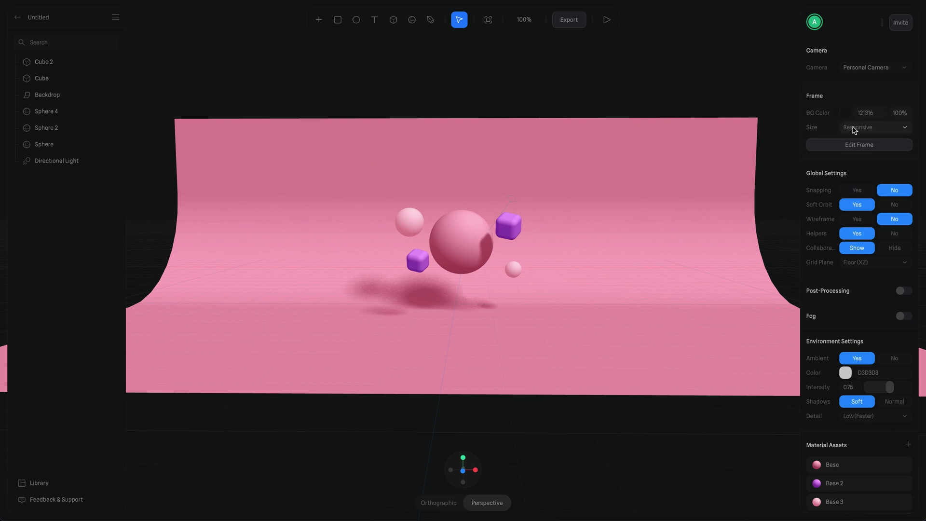
pyautogui.click(854, 115)
pyautogui.click(613, 125)
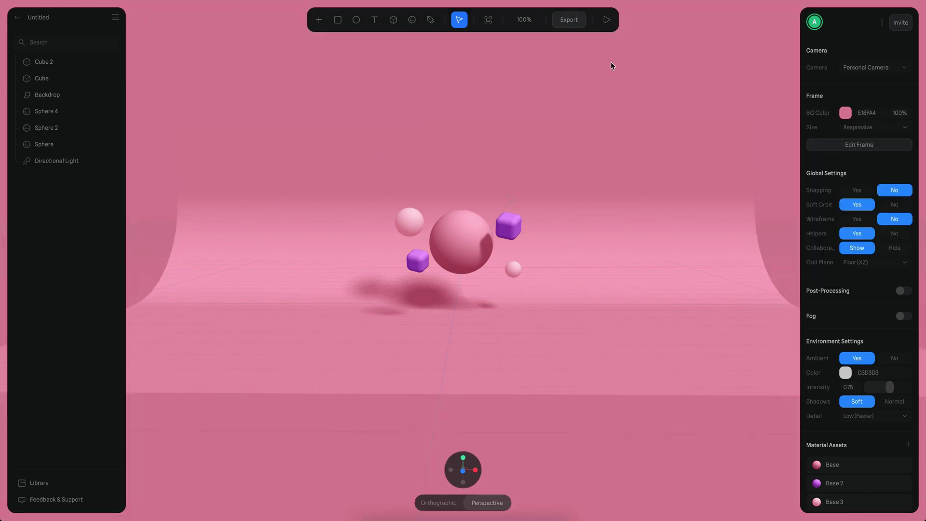
# Step: Hide the directional light and add a spot light to the scene
pyautogui.keyDown('super'); pyautogui.scroll(5, 587, 200); pyautogui.keyUp('super')
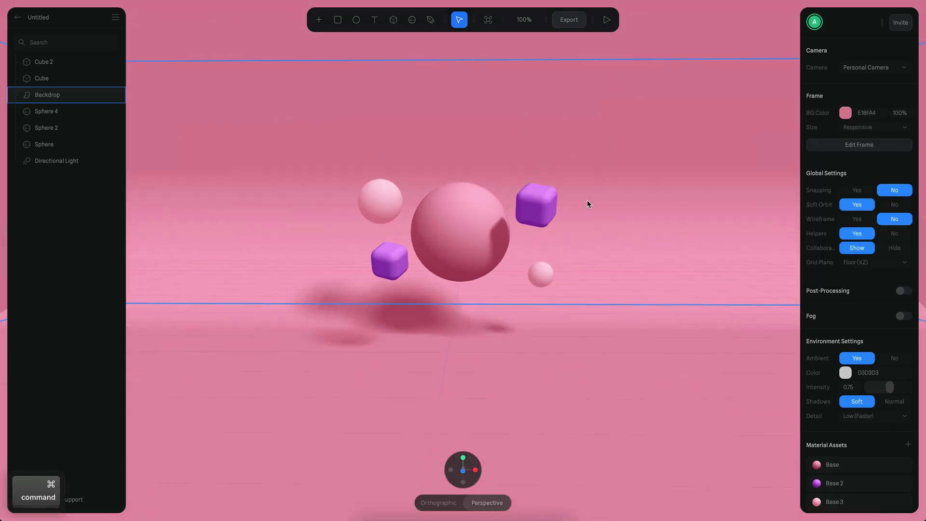
pyautogui.keyDown('super'); pyautogui.scroll(4, 535, 199); pyautogui.keyUp('super')
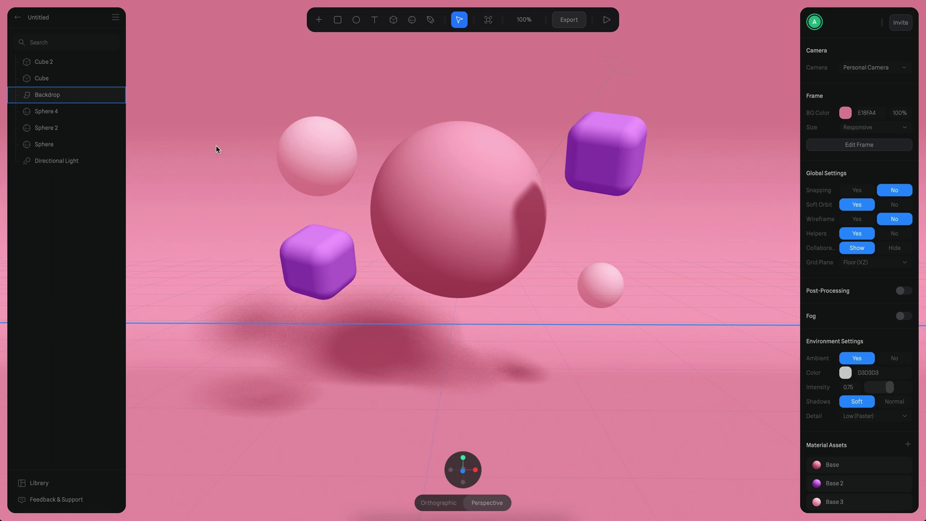
pyautogui.click(116, 162)
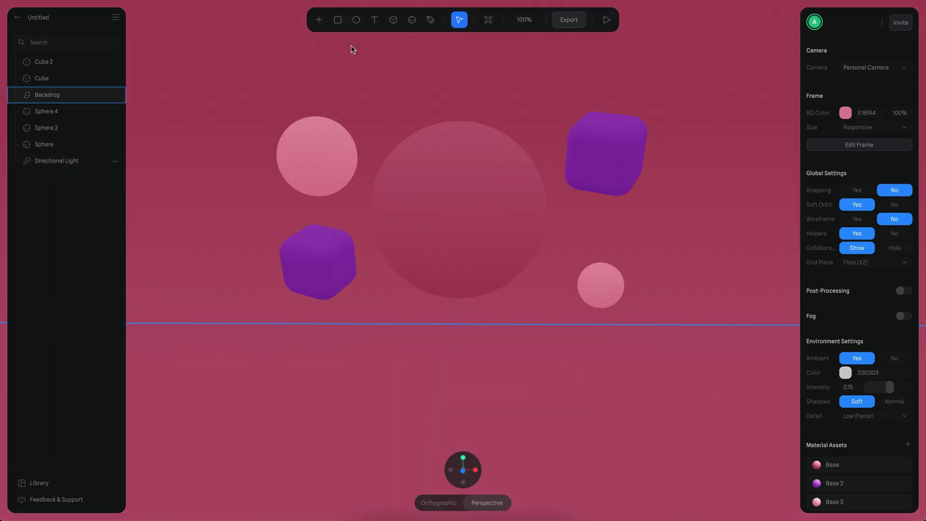
pyautogui.click(319, 19)
pyautogui.scroll(-3, 375, 160)
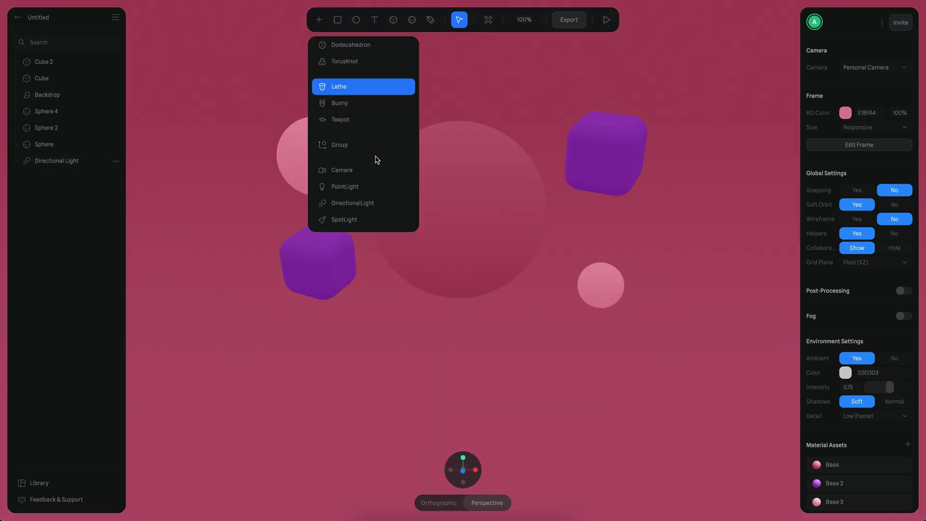
pyautogui.click(349, 222)
# Step: Raise the spot light straight up above the shapes to about Y 791
pyautogui.keyDown('super'); pyautogui.scroll(-3, 482, 188); pyautogui.keyUp('super')
pyautogui.keyDown('alt'); pyautogui.moveTo(495, 212); pyautogui.dragTo(534, 233); pyautogui.keyUp('alt')
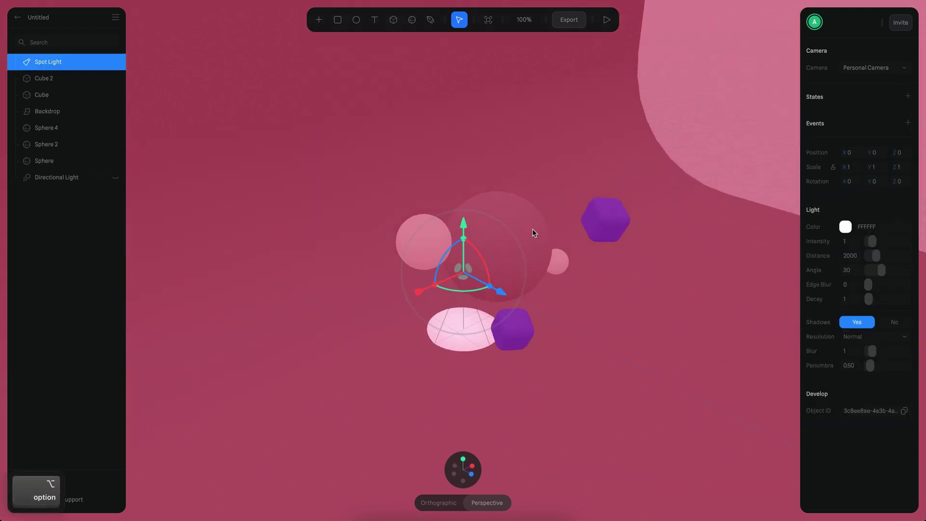
pyautogui.moveTo(463, 223); pyautogui.dragTo(453, 51)
pyautogui.keyDown('super'); pyautogui.scroll(-4, 486, 166); pyautogui.keyUp('super')
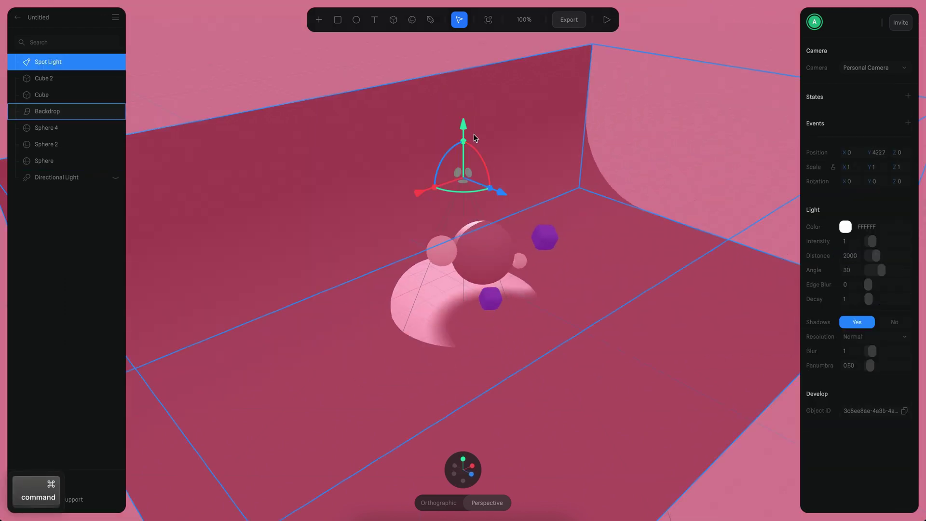
pyautogui.moveTo(464, 124); pyautogui.dragTo(459, 31)
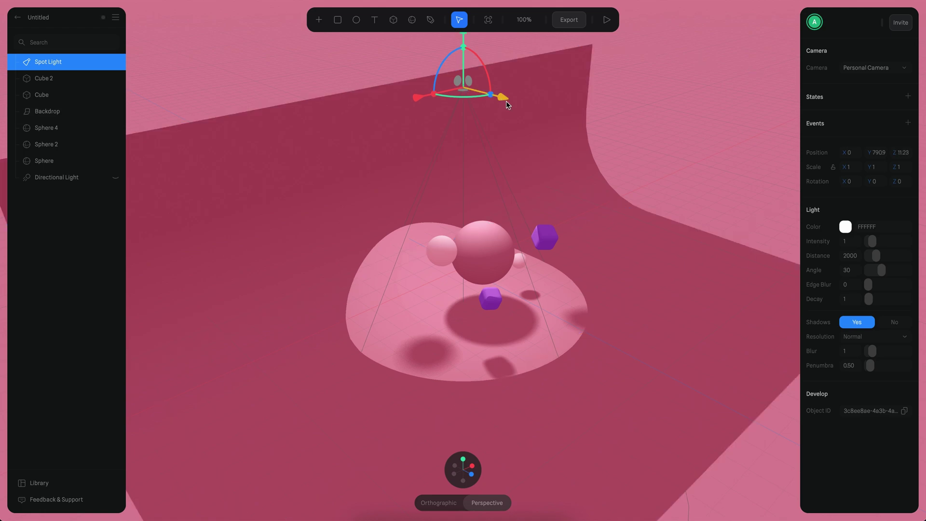
# Step: Bring the spot light forward to about Y 628, Z 568 and tilt it about 35° around X toward the shapes
pyautogui.moveTo(507, 105); pyautogui.dragTo(548, 120)
pyautogui.moveTo(547, 83); pyautogui.dragTo(552, 97)
pyautogui.moveTo(562, 142); pyautogui.dragTo(600, 181)
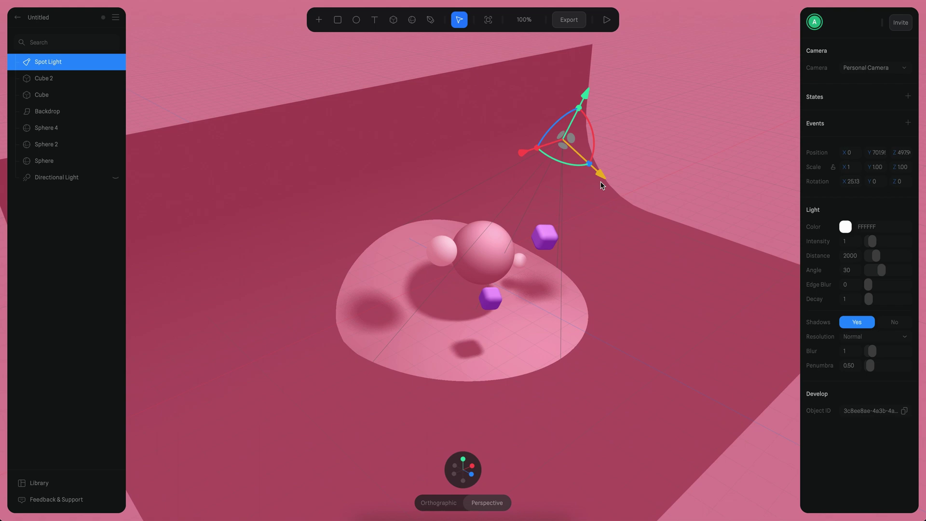
pyautogui.hotkey('alt', 'r')
pyautogui.keyDown('super'); pyautogui.scroll(-5, 490, 278); pyautogui.keyUp('super')
pyautogui.keyDown('alt'); pyautogui.moveTo(506, 264); pyautogui.dragTo(491, 282); pyautogui.keyUp('alt')
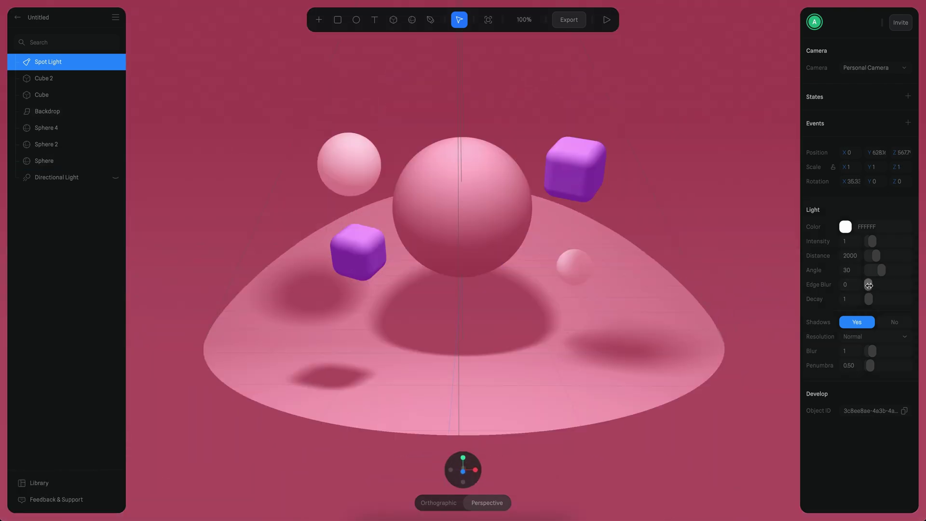
# Step: Set the spot light's edge blur to 0.4 and its angle to 56
pyautogui.moveTo(868, 285); pyautogui.dragTo(884, 285)
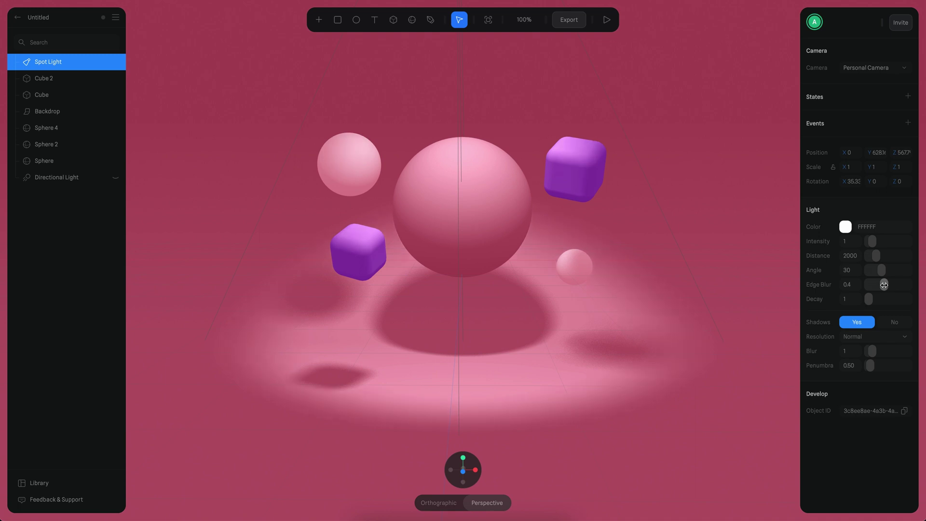
pyautogui.keyDown('super'); pyautogui.scroll(-3, 693, 306); pyautogui.keyUp('super')
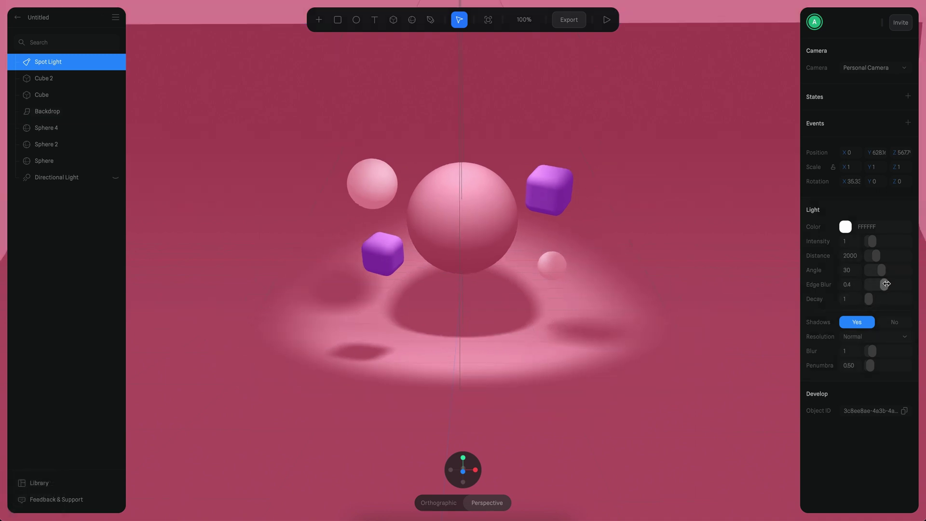
pyautogui.moveTo(882, 272); pyautogui.dragTo(893, 272)
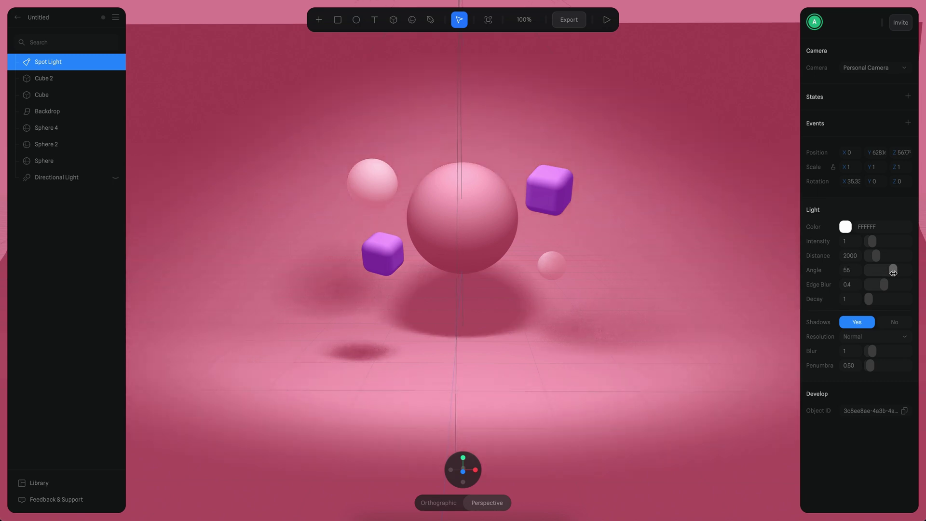
# Step: Examine the spot light's falloff and shadows on the shapes and backdrop from several angles
pyautogui.keyDown('super'); pyautogui.scroll(5, 685, 319); pyautogui.keyUp('super')
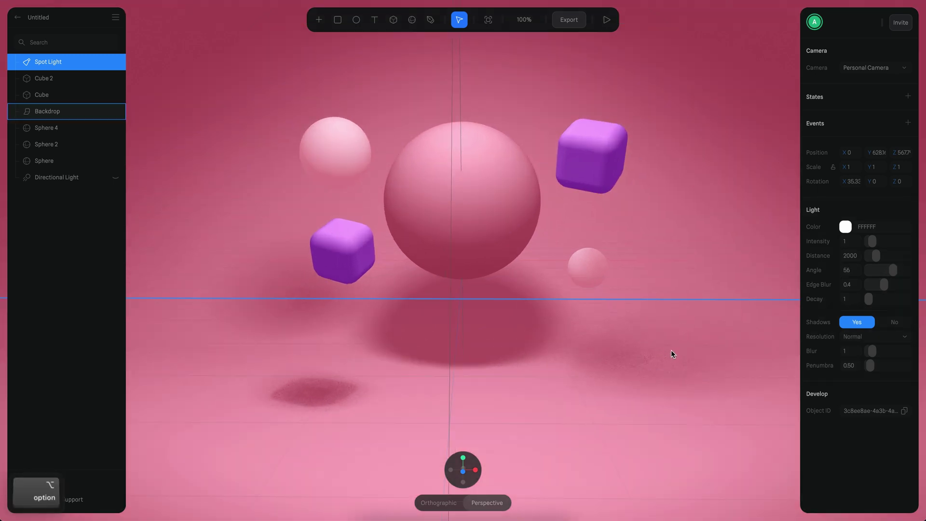
pyautogui.keyDown('alt'); pyautogui.moveTo(671, 353); pyautogui.dragTo(658, 334); pyautogui.keyUp('alt')
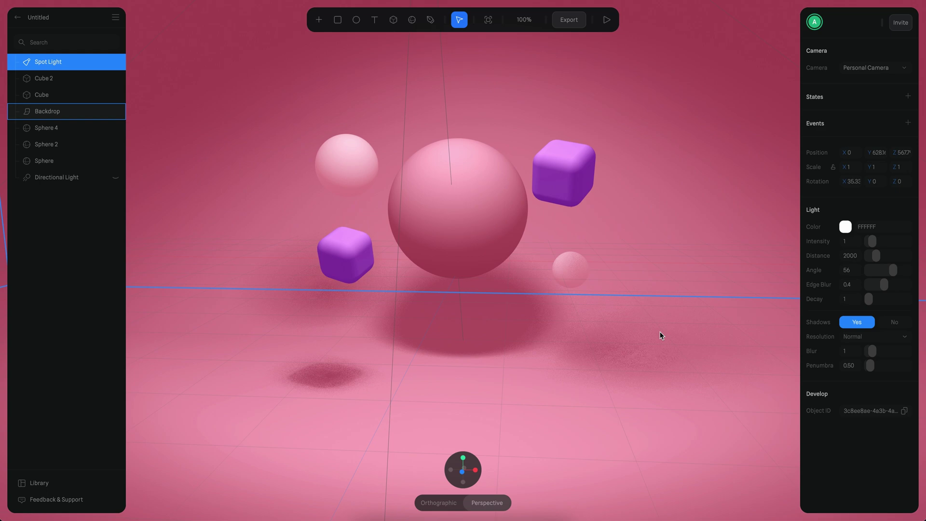
pyautogui.keyDown('super'); pyautogui.scroll(-5, 652, 329); pyautogui.keyUp('super')
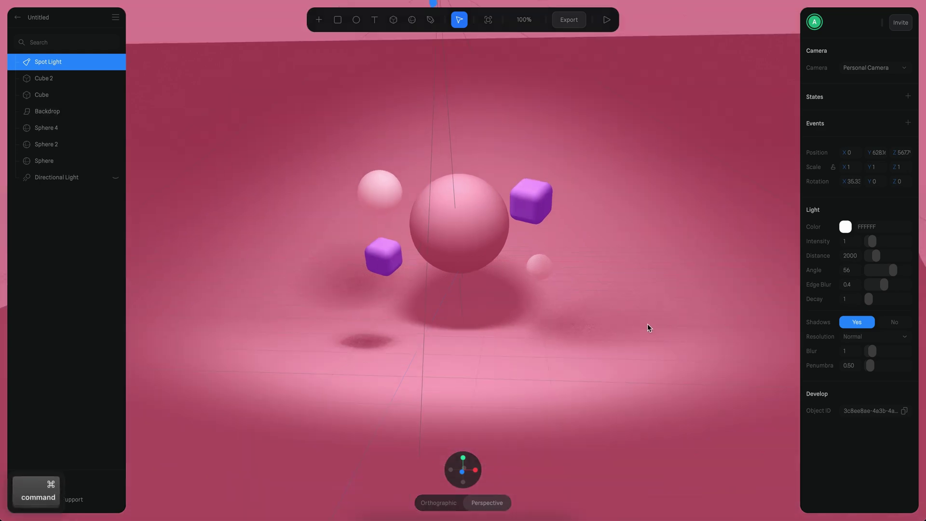
pyautogui.keyDown('alt'); pyautogui.moveTo(649, 327); pyautogui.dragTo(600, 288); pyautogui.keyUp('alt')
pyautogui.click(601, 288)
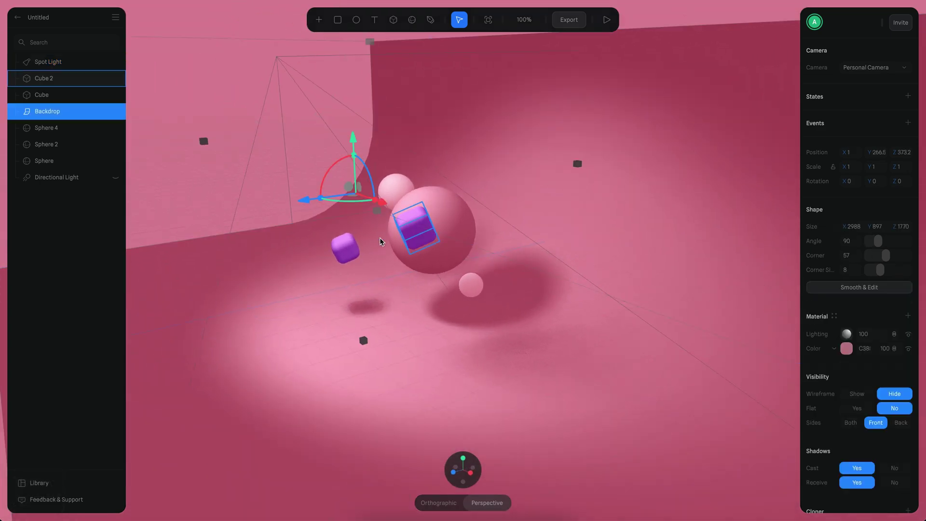
pyautogui.moveTo(309, 206); pyautogui.dragTo(279, 245)
pyautogui.press('Escape')
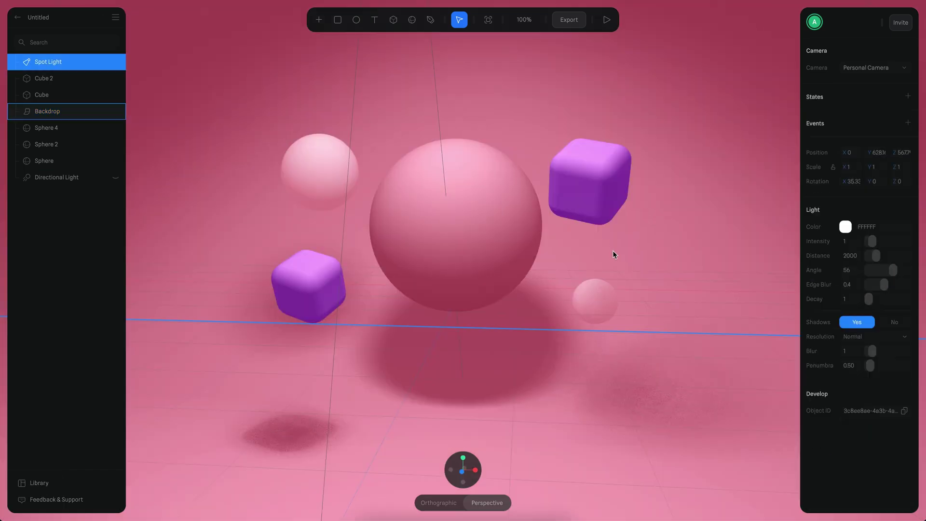
pyautogui.keyDown('alt'); pyautogui.moveTo(612, 254); pyautogui.dragTo(608, 249); pyautogui.keyUp('alt')
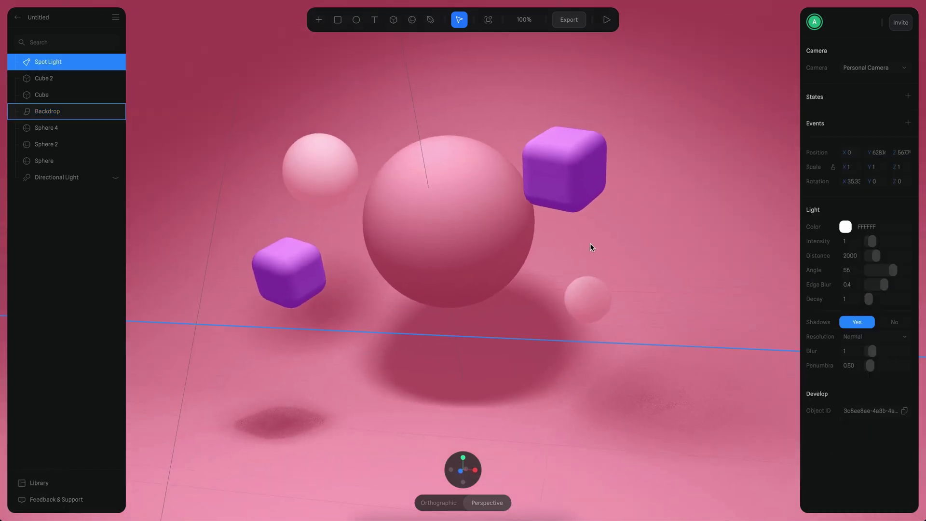
# Step: Move the spot light higher and farther from the shapes, to about Y 895 and Z 757
pyautogui.keyDown('super'); pyautogui.scroll(-10, 600, 238); pyautogui.keyUp('super')
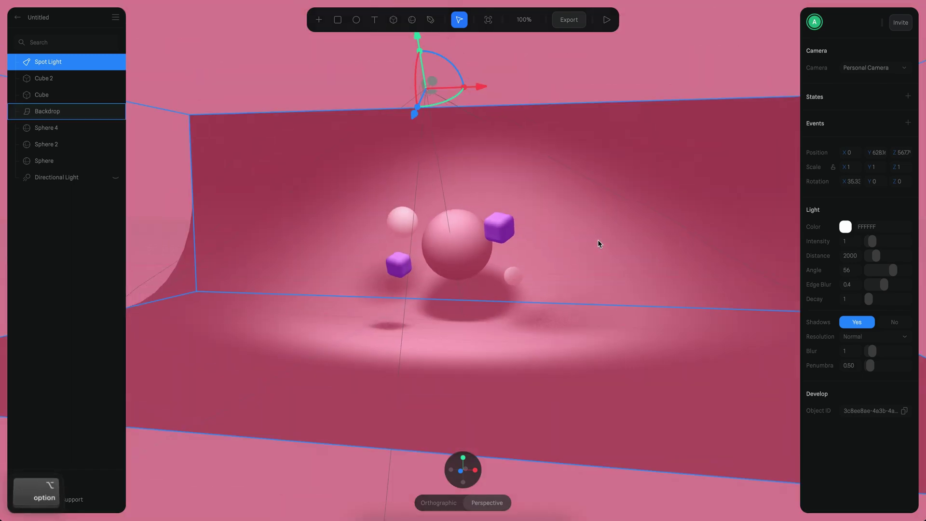
pyautogui.keyDown('alt'); pyautogui.moveTo(598, 239); pyautogui.dragTo(587, 257); pyautogui.keyUp('alt')
pyautogui.moveTo(382, 129); pyautogui.dragTo(284, 55)
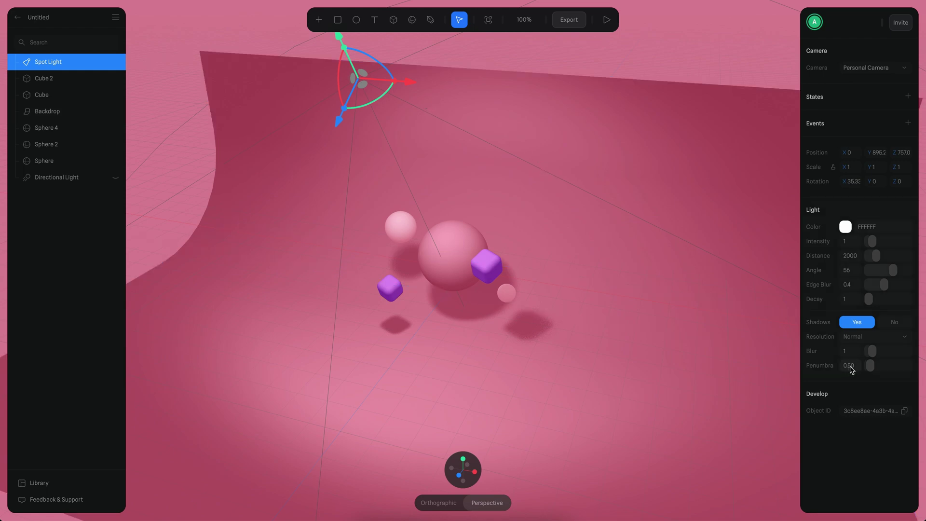
# Step: Raise the spot light's shadow penumbra to about 1.66 to soften the shadows, and deselect the light
pyautogui.moveTo(868, 368); pyautogui.dragTo(874, 368)
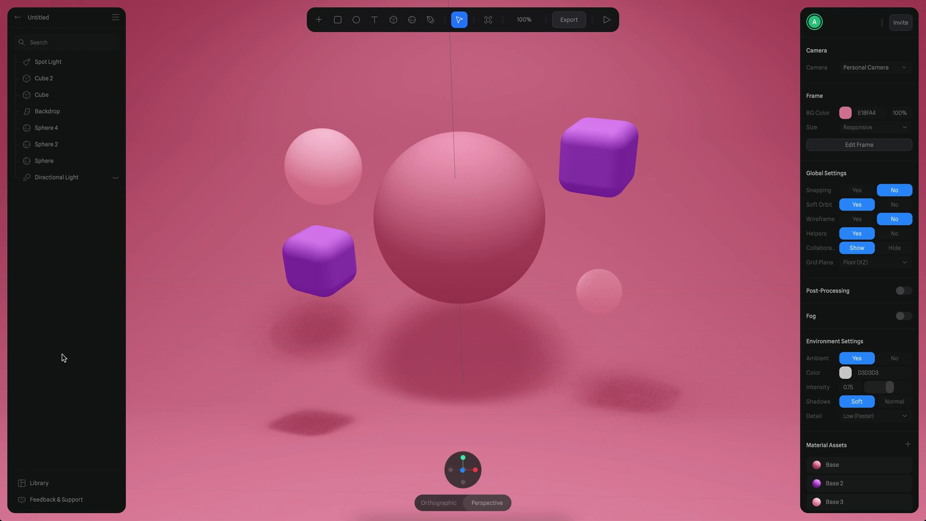
pyautogui.click(181, 311)
# Step: Move the spot light sideways along X to about X 338, keeping its height and depth
pyautogui.keyDown('super'); pyautogui.scroll(-5, 254, 314); pyautogui.keyUp('super')
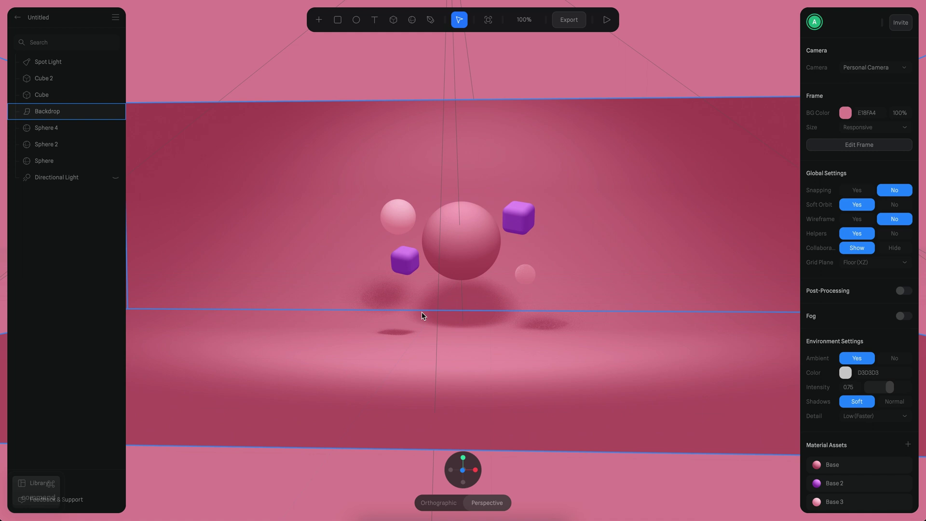
pyautogui.keyDown('super'); pyautogui.scroll(-5, 508, 291); pyautogui.keyUp('super')
pyautogui.keyDown('alt'); pyautogui.moveTo(508, 291); pyautogui.dragTo(512, 309); pyautogui.keyUp('alt')
pyautogui.click(461, 133)
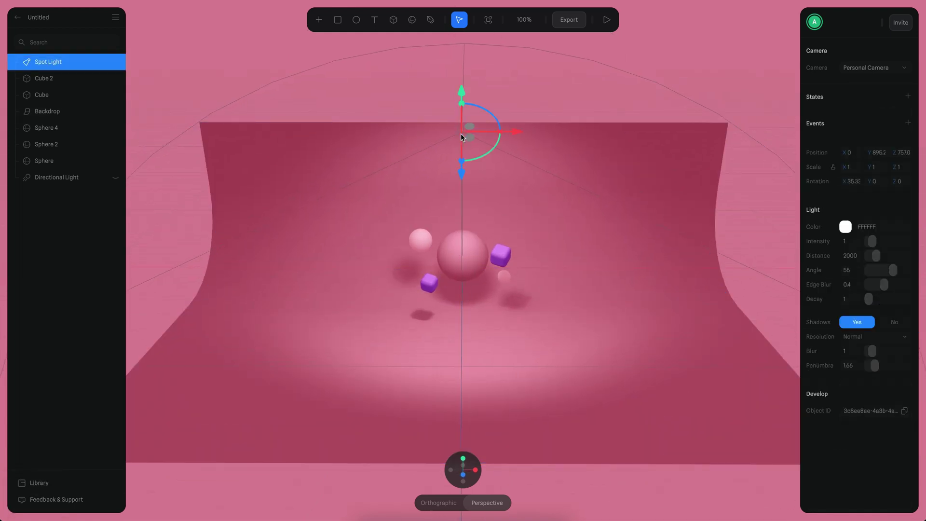
pyautogui.moveTo(514, 132); pyautogui.dragTo(601, 153)
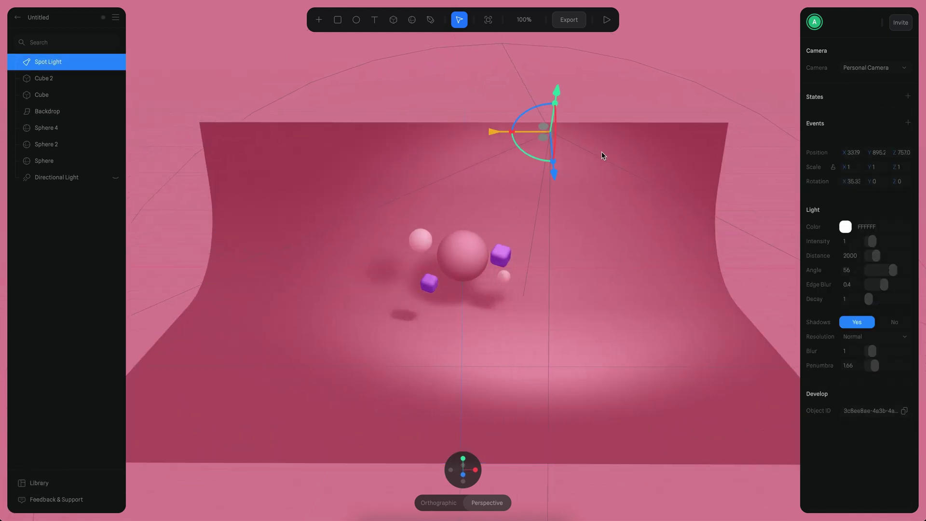
# Step: Rotate the offset spot light so its beam aims back toward the shapes, and check the angled shadows up close
pyautogui.moveTo(529, 109); pyautogui.dragTo(542, 112)
pyautogui.click(436, 121)
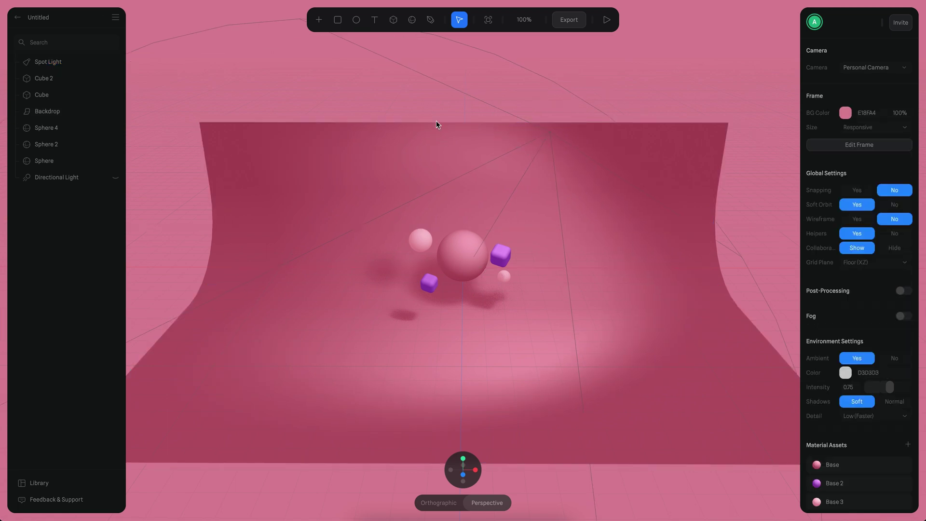
pyautogui.keyDown('super'); pyautogui.scroll(10, 504, 331); pyautogui.keyUp('super')
pyautogui.keyDown('alt'); pyautogui.moveTo(558, 350); pyautogui.dragTo(559, 333); pyautogui.keyUp('alt')
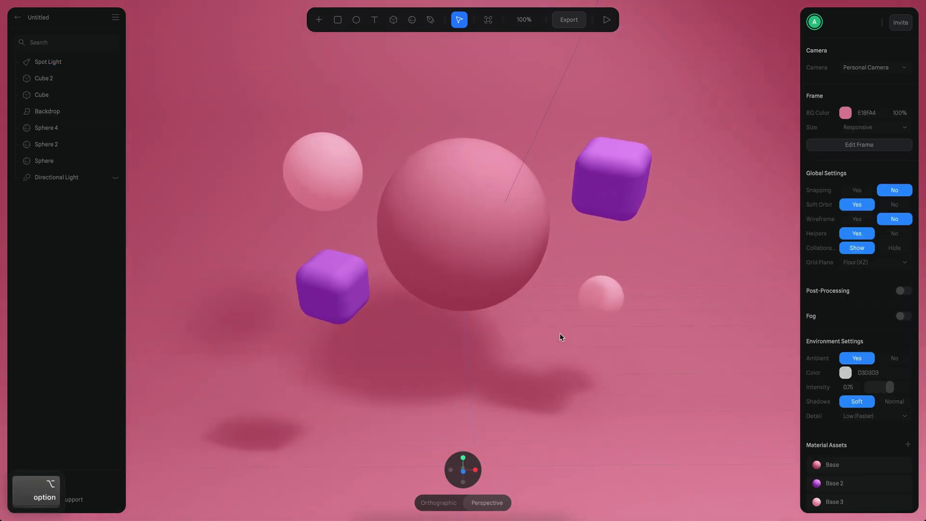
pyautogui.keyDown('alt'); pyautogui.moveTo(539, 364); pyautogui.dragTo(545, 361); pyautogui.keyUp('alt')
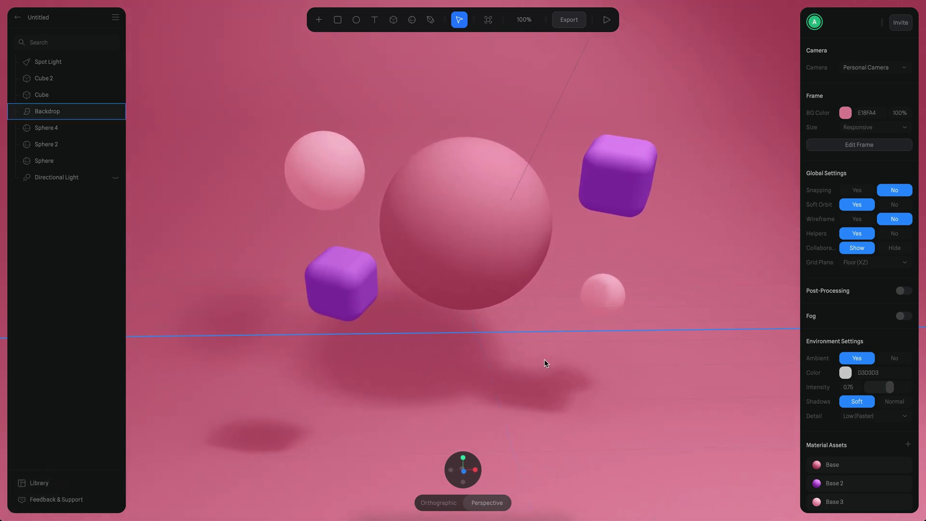